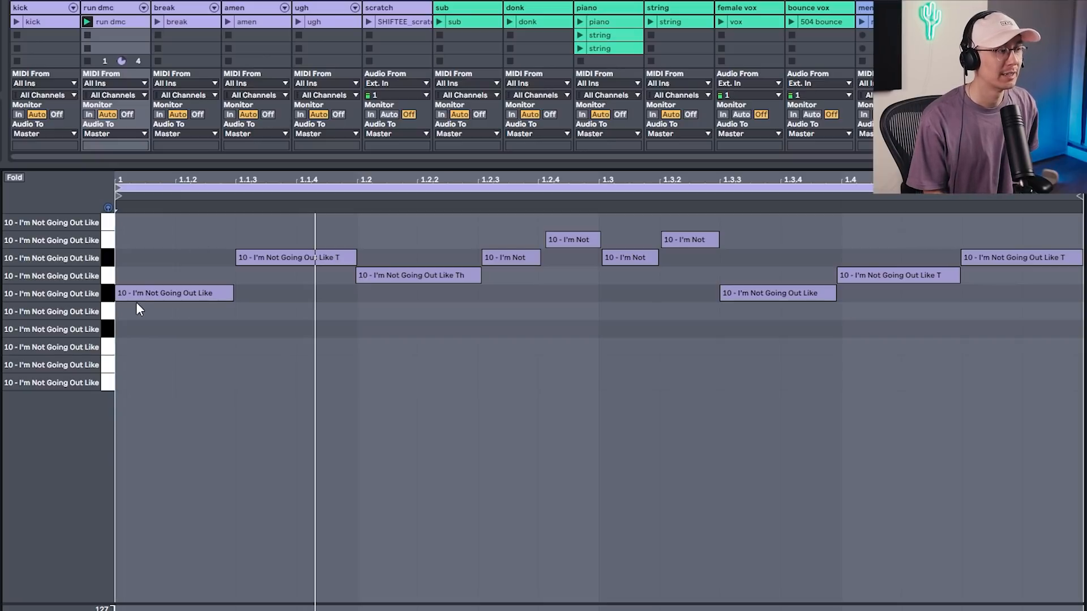
Audition the four vocal slices used in the run dmc clip one after another
left_click(110, 297)
left_click(110, 274)
left_click(111, 258)
left_click(110, 239)
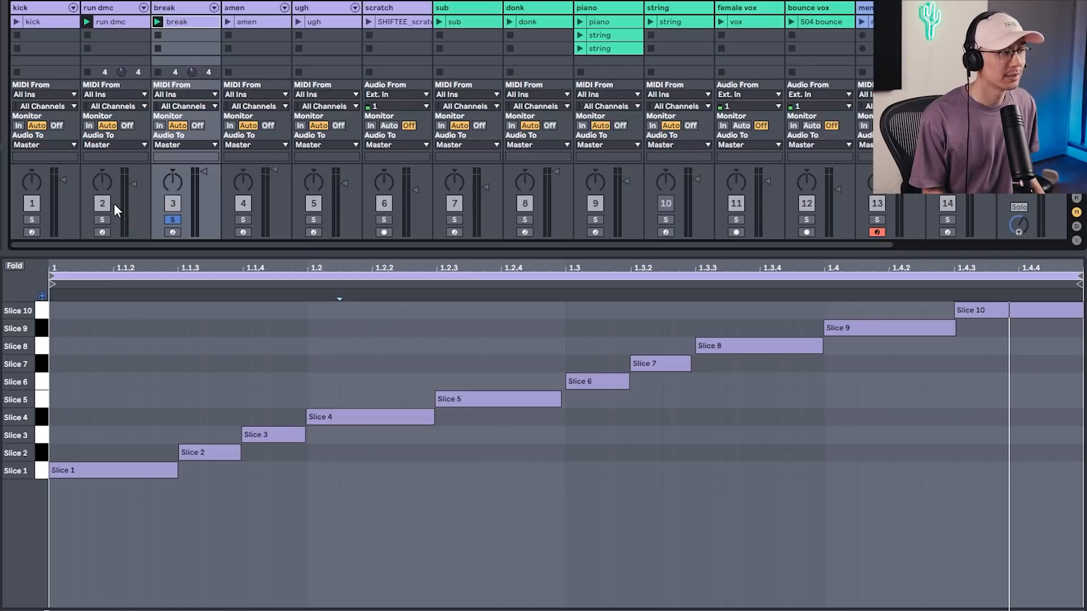
Solo the run dmc and break tracks together and play them back
left_click(117, 7)
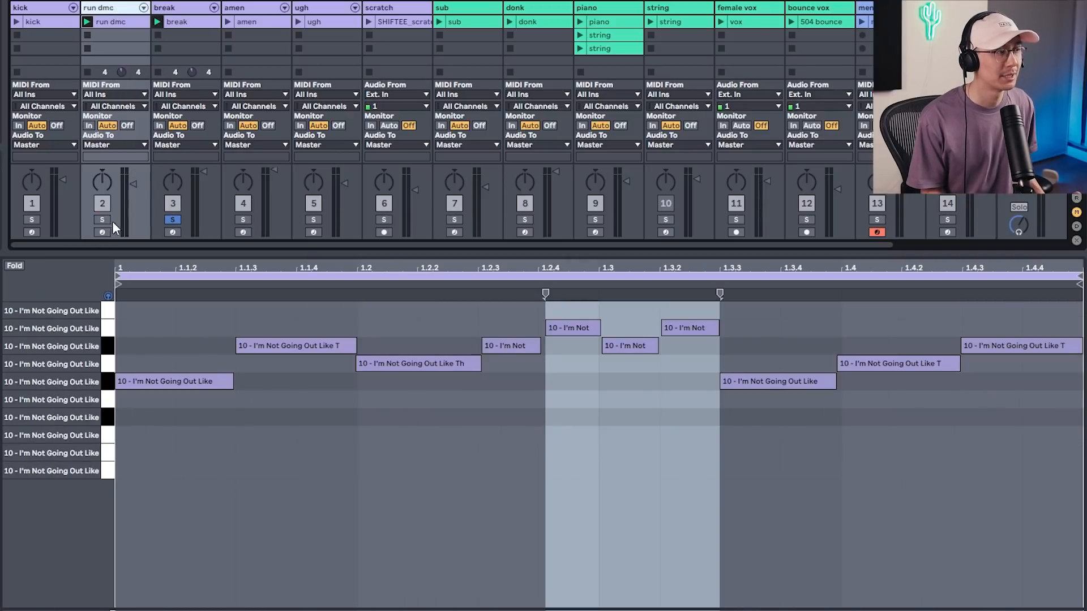
left_click(189, 8, "shift")
left_click(176, 219)
left_click(176, 220)
key("space")
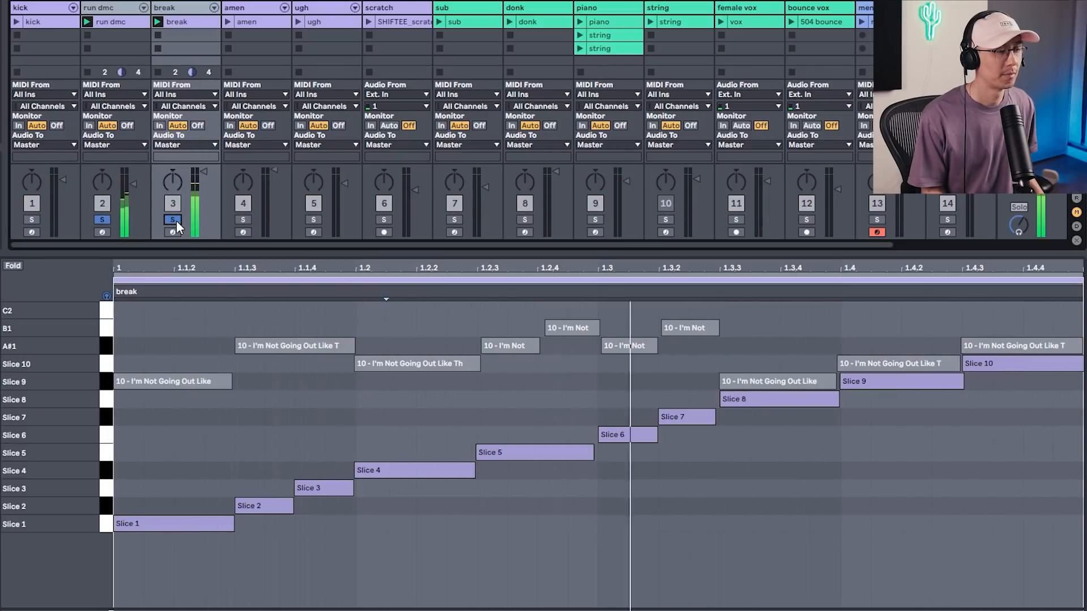
Launch the amen clip and play the run dmc, break and amen tracks soloed together
left_click(243, 219)
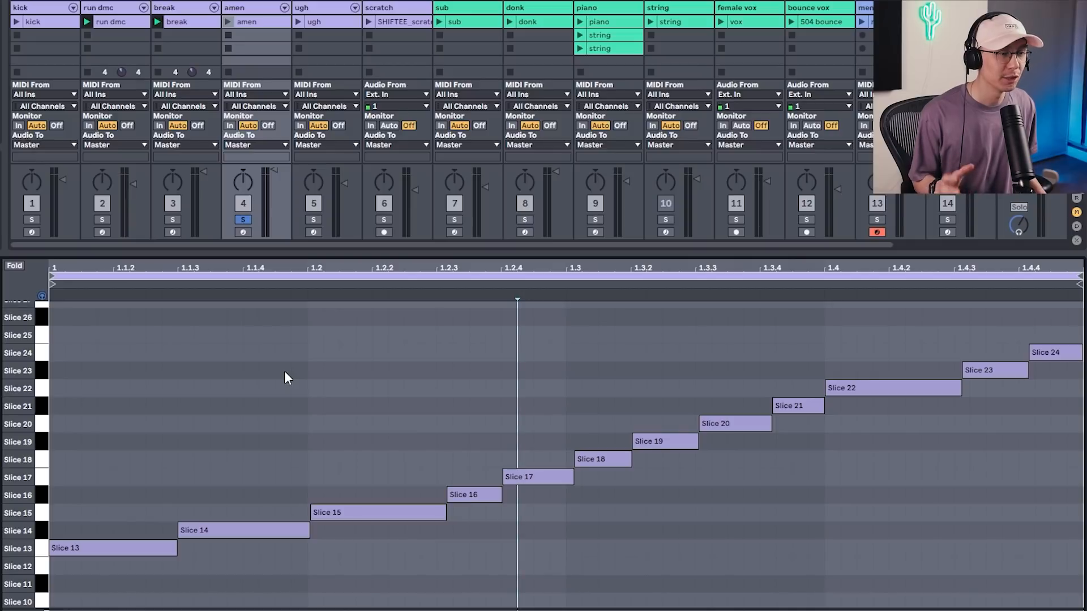
left_click(228, 21)
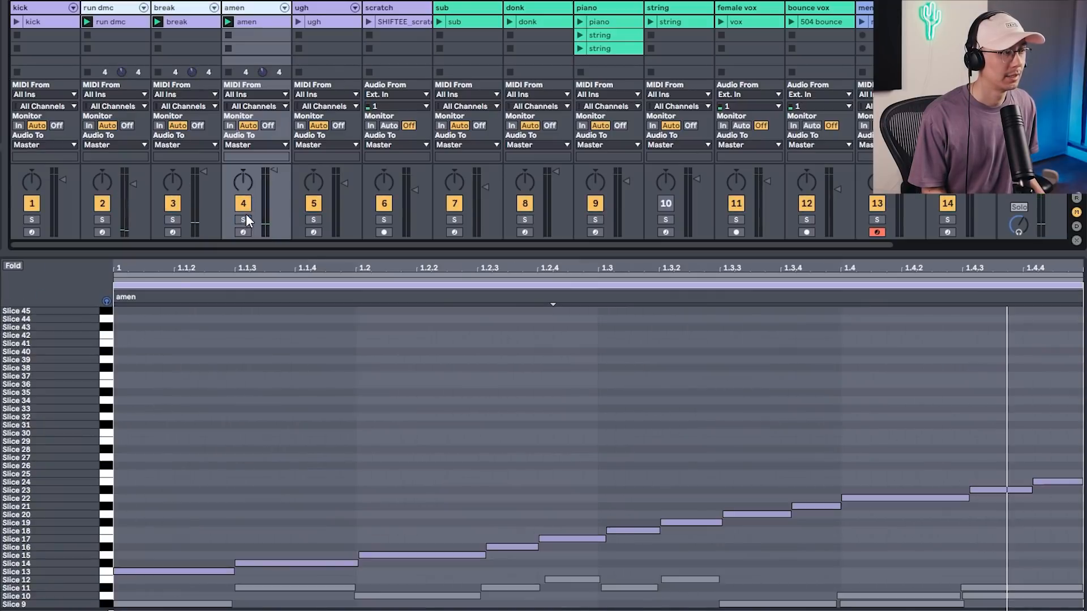
left_click(244, 219)
left_click(261, 20)
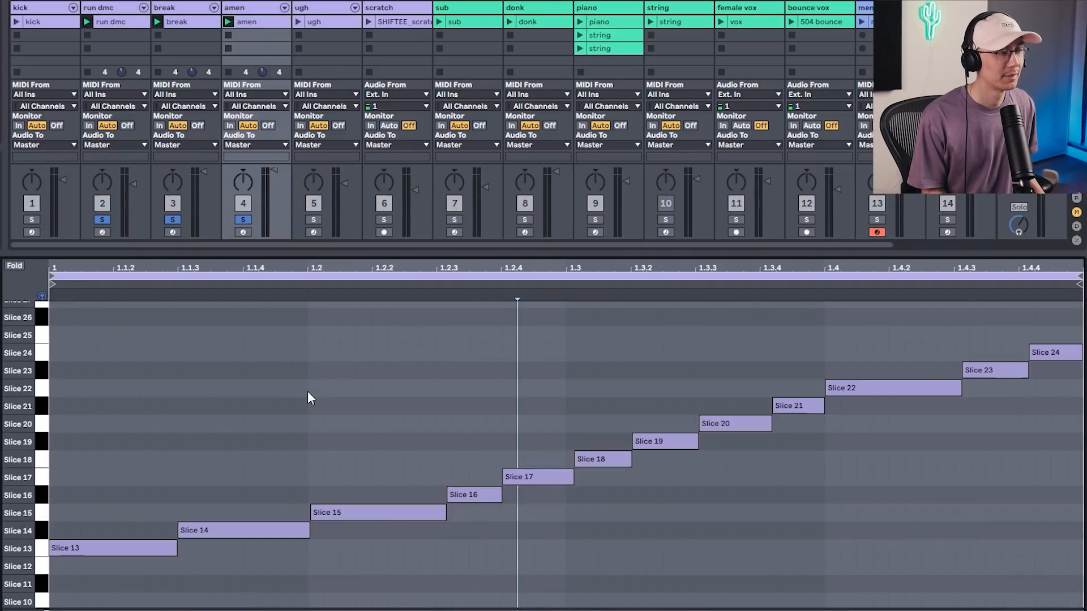
key("space")
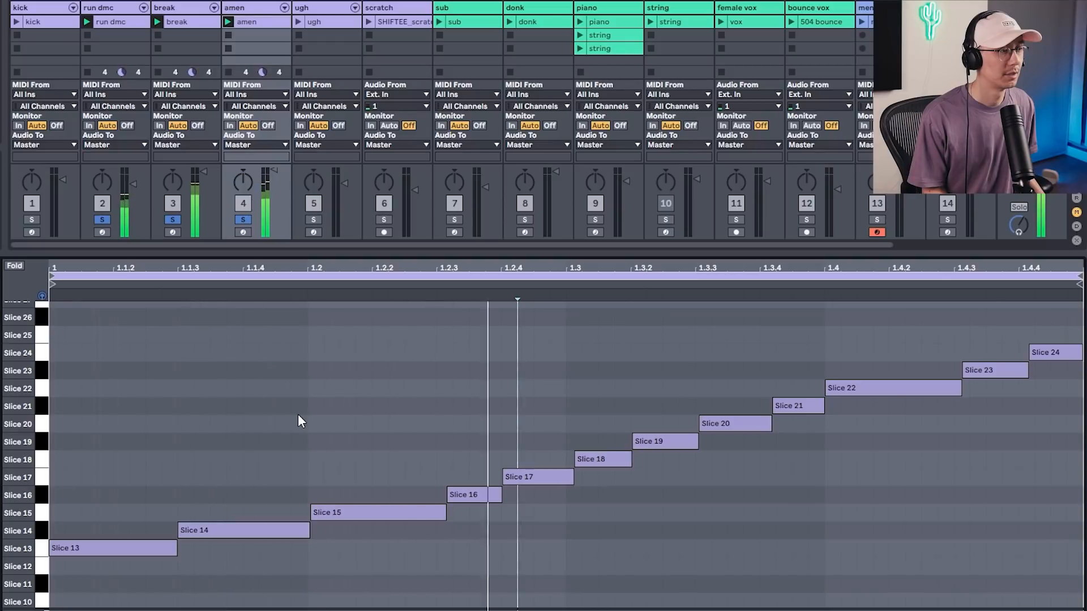
key("space")
Solo the kick track, open its kick clip and listen to the kick pattern
left_click(32, 219)
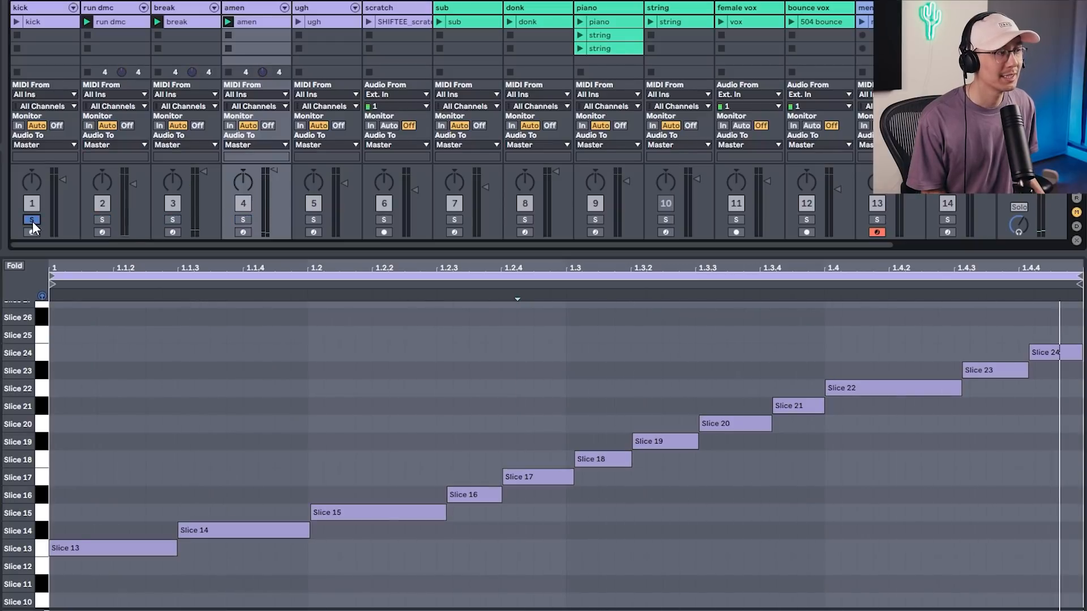
left_click(34, 23)
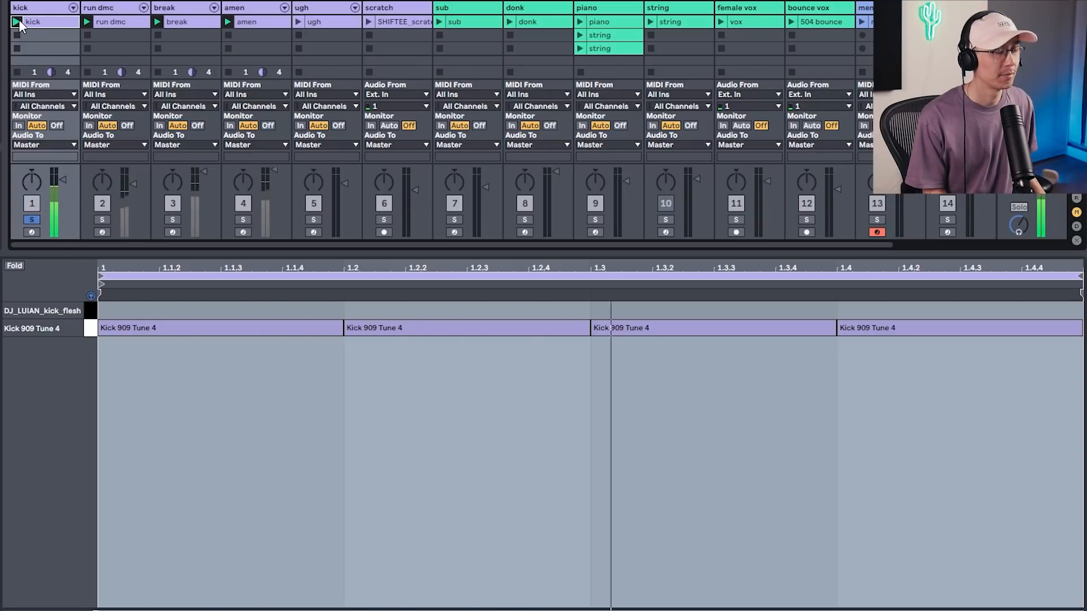
key("space")
Solo the kick, run dmc, break and amen tracks together and play the combined drums
key("s")
left_click(39, 8)
left_click(253, 8, "shift")
left_click(35, 222)
key("space")
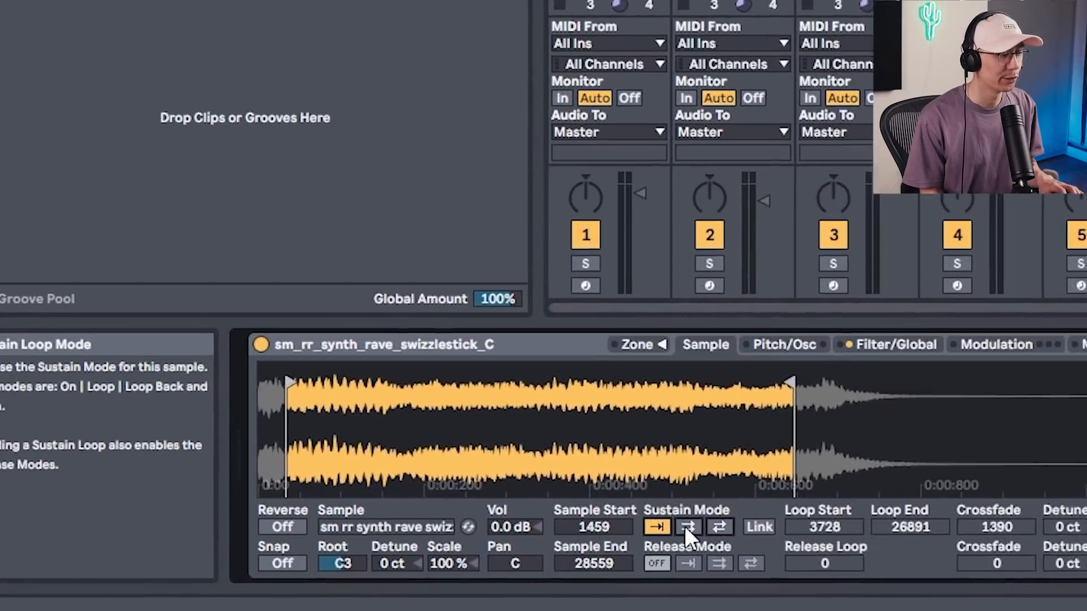
Listen to the soloed string melody and turn off the string track's solo
left_click(322, 565)
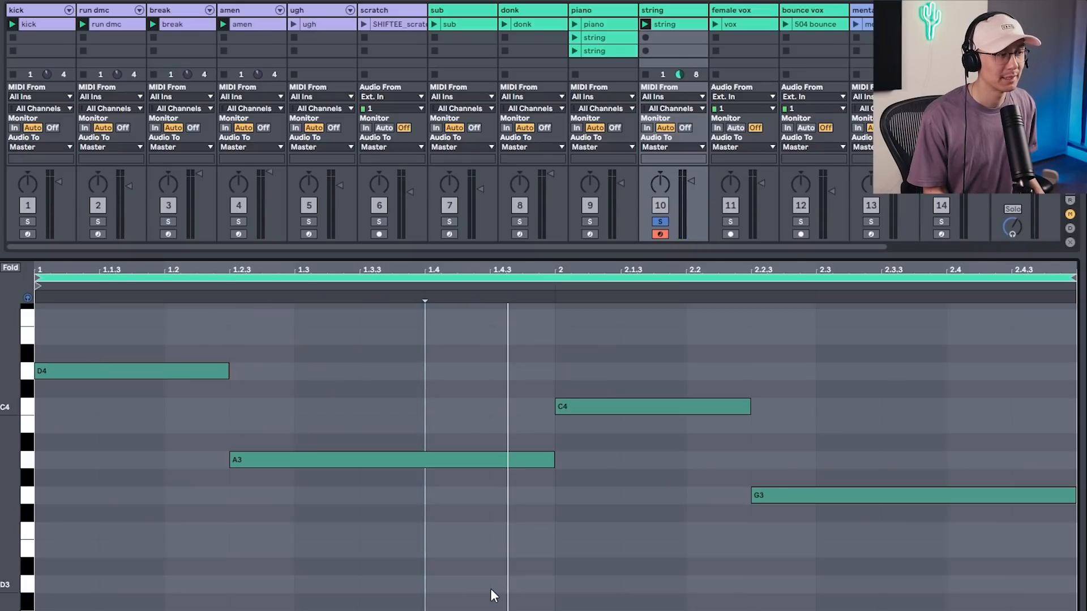
key("space")
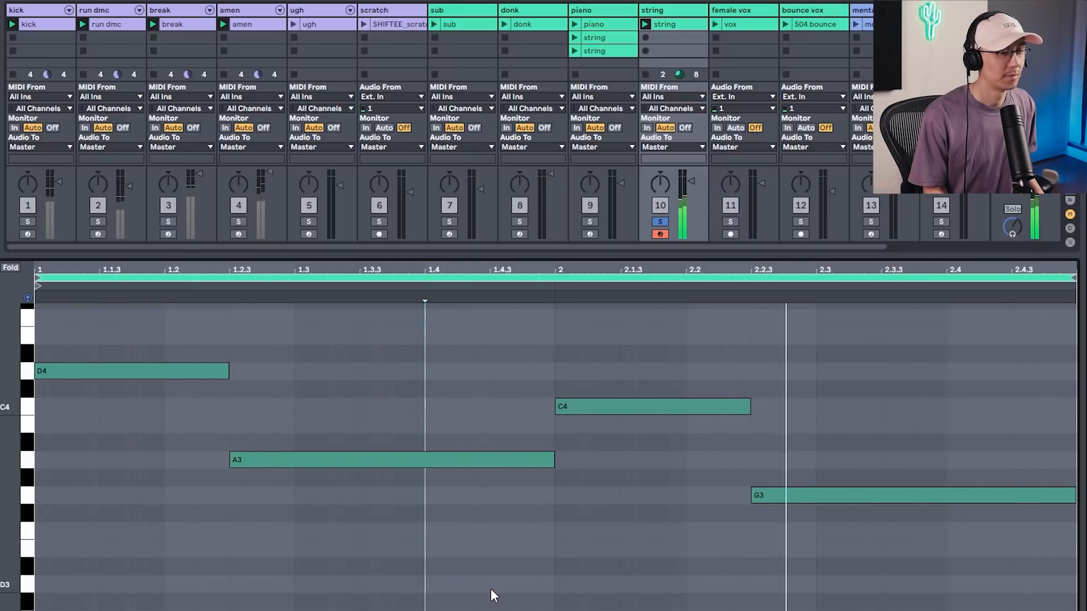
left_click(660, 222)
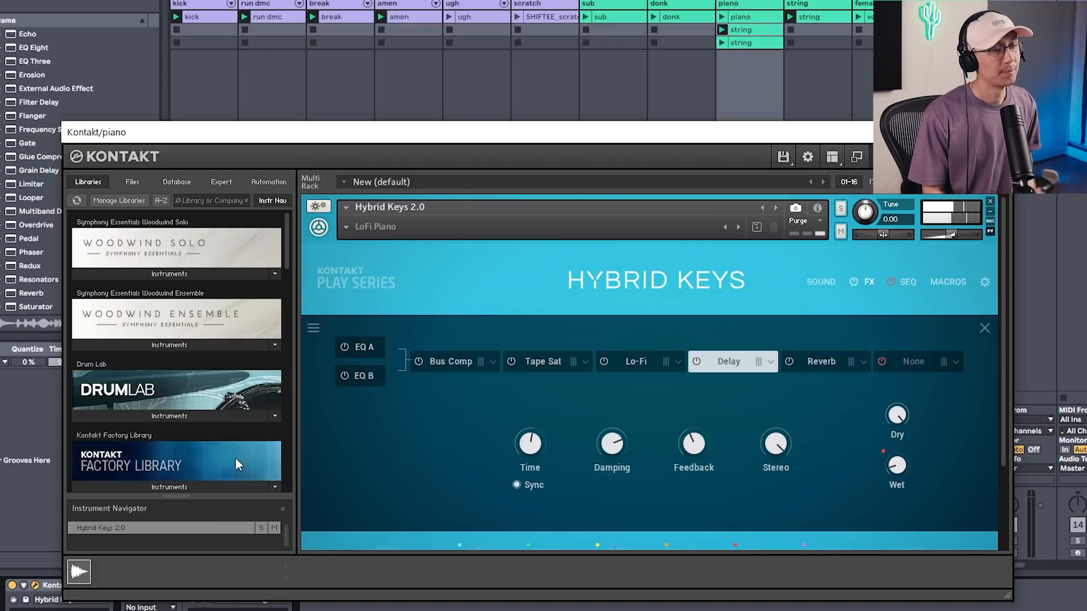
Close the Kontakt window, open the upper string clip on the piano track and listen to its melody
left_click(999, 132)
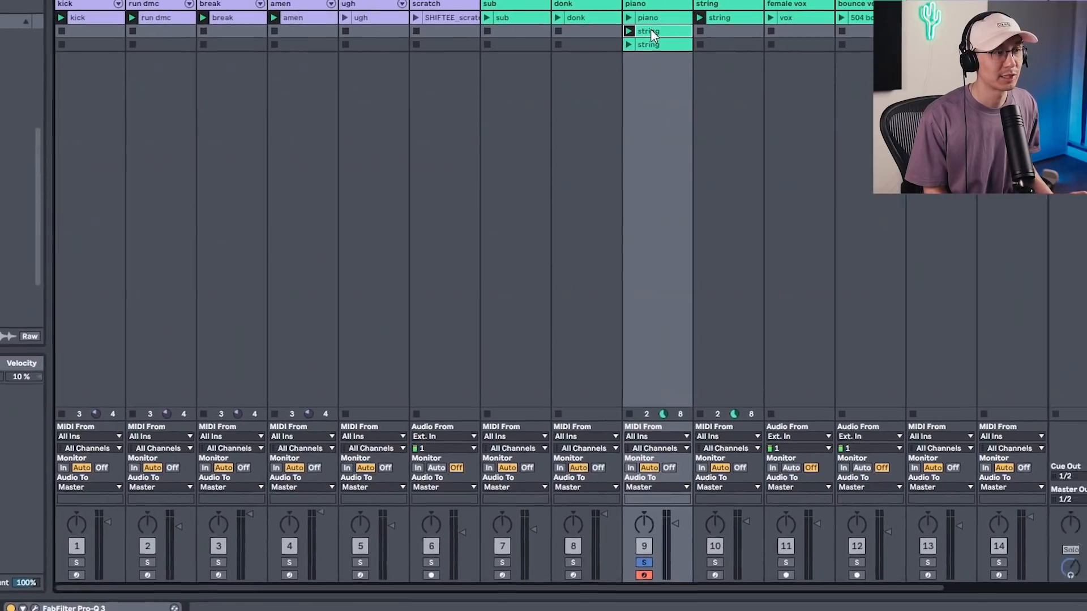
double_click(742, 30)
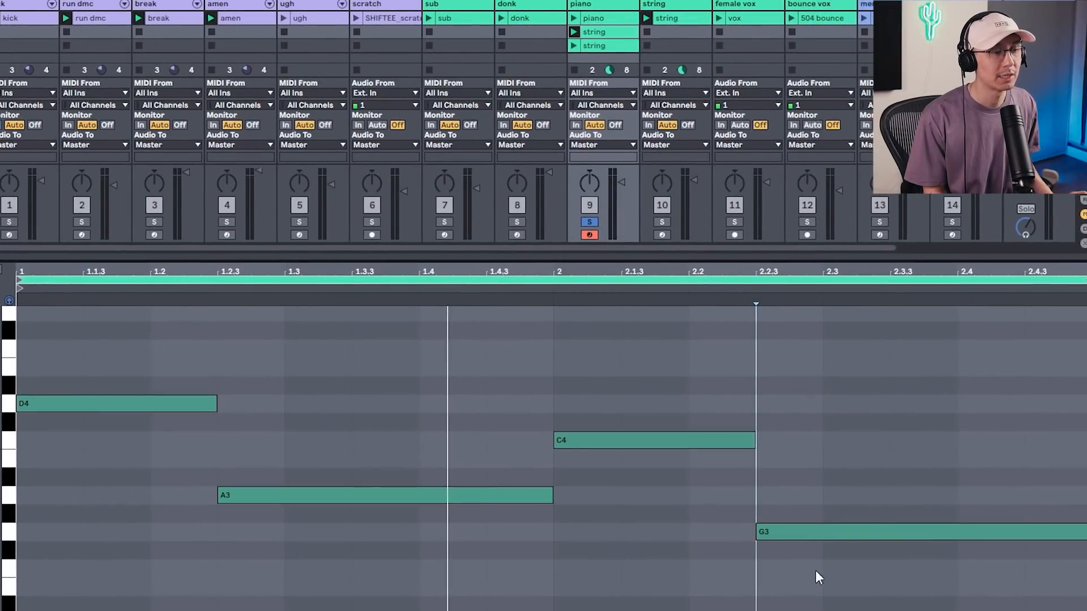
key("space")
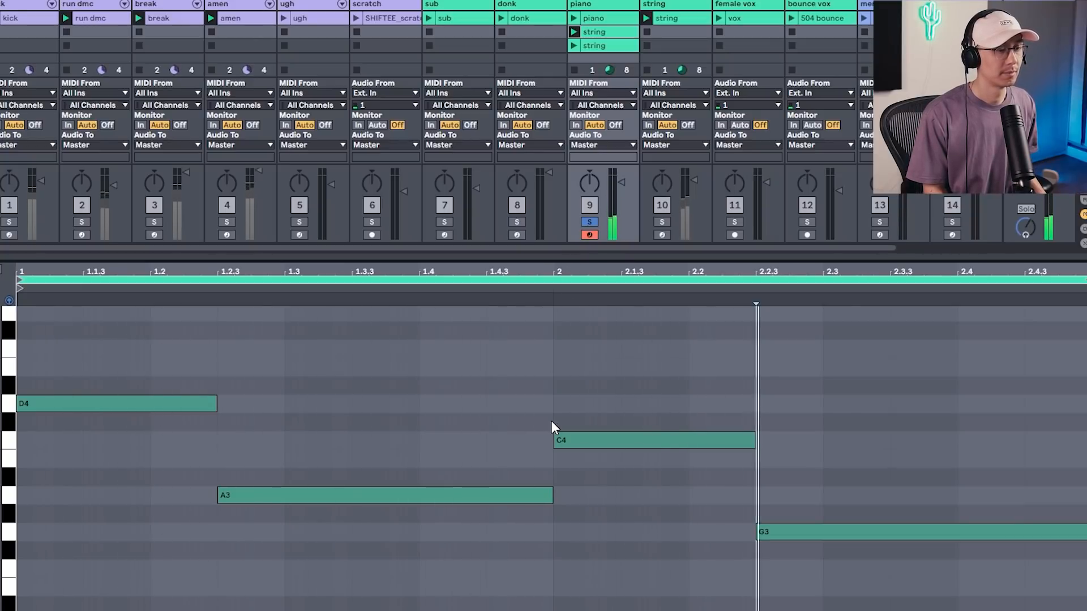
key("space")
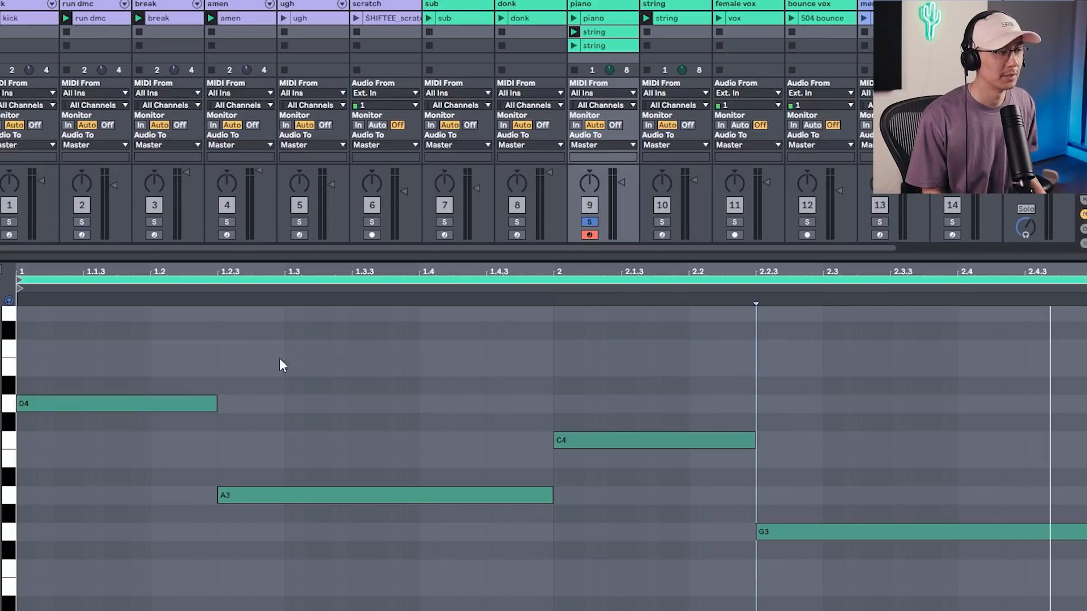
Build major triads by duplicating the four melody notes 3 semitones down, and those copies another 4 semitones down
left_click_drag(148, 331, 861, 608)
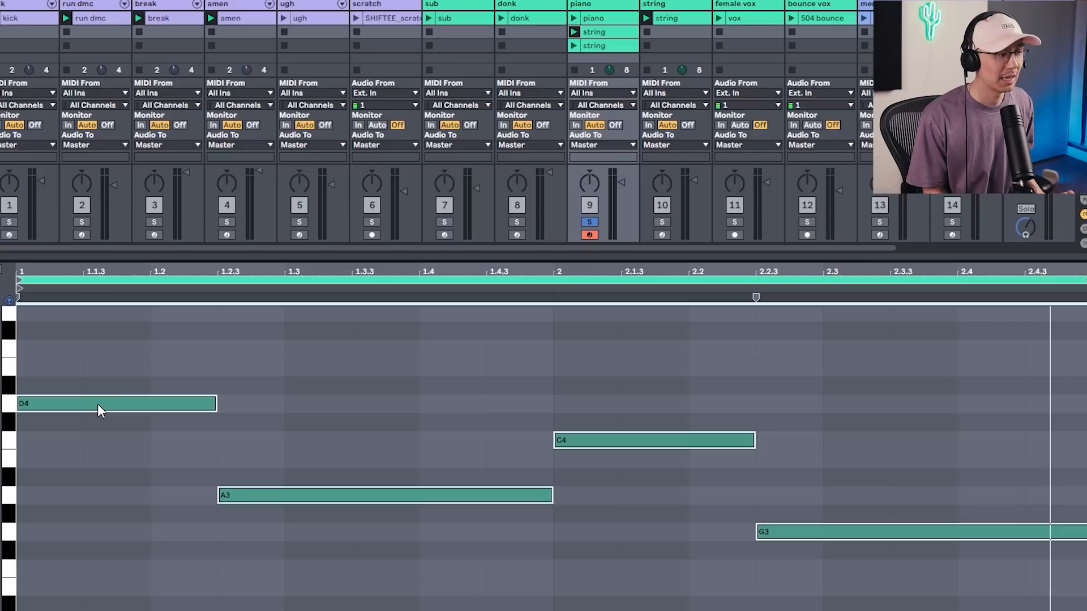
left_click_drag(97, 402, 97, 455)
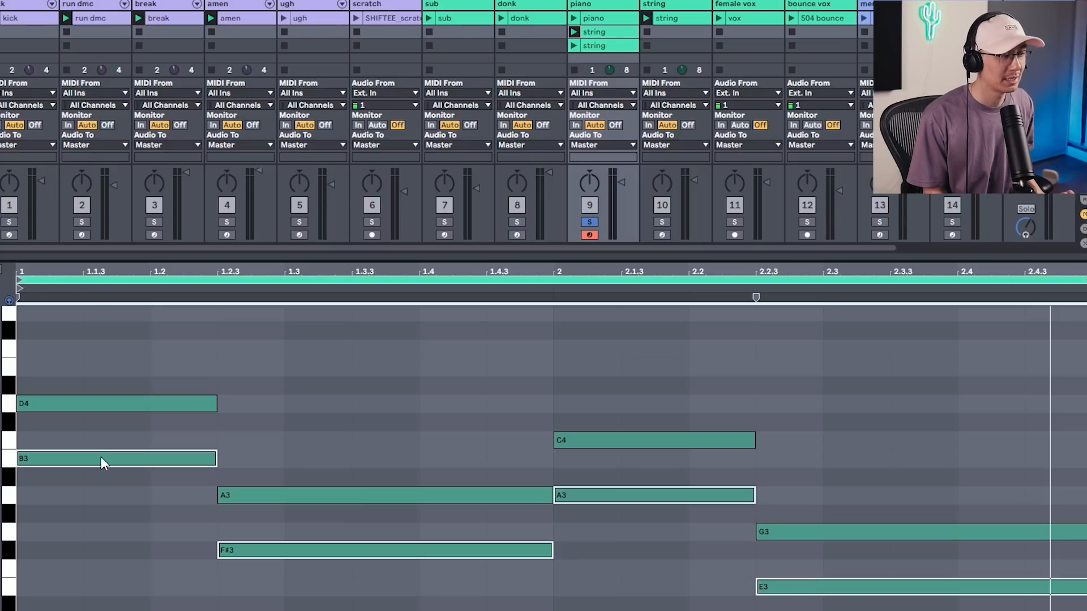
left_click_drag(102, 462, 99, 530)
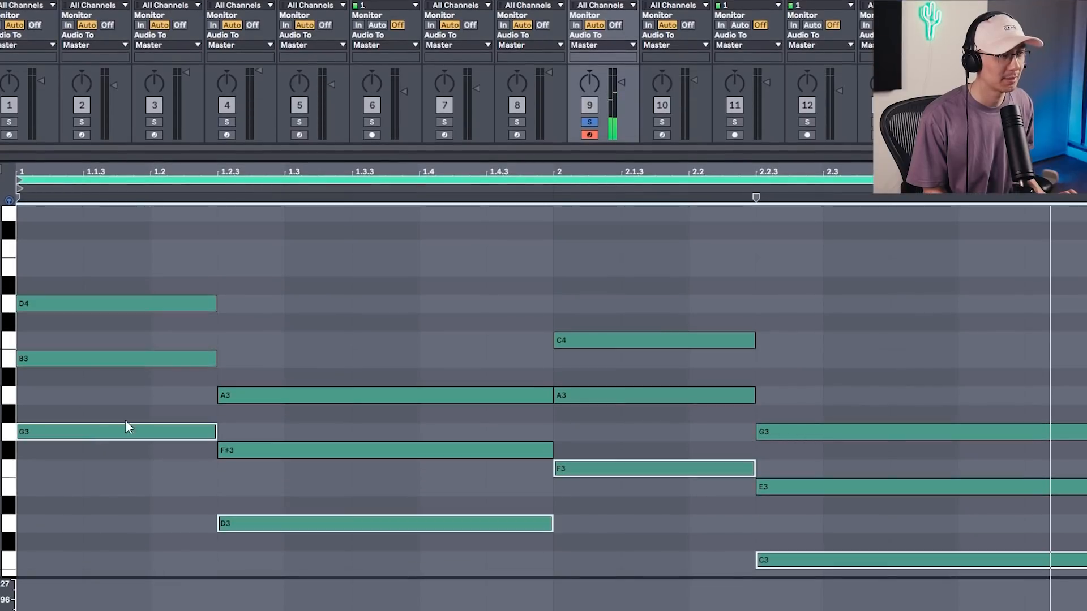
key("space")
scroll(507, 299, "down", 2)
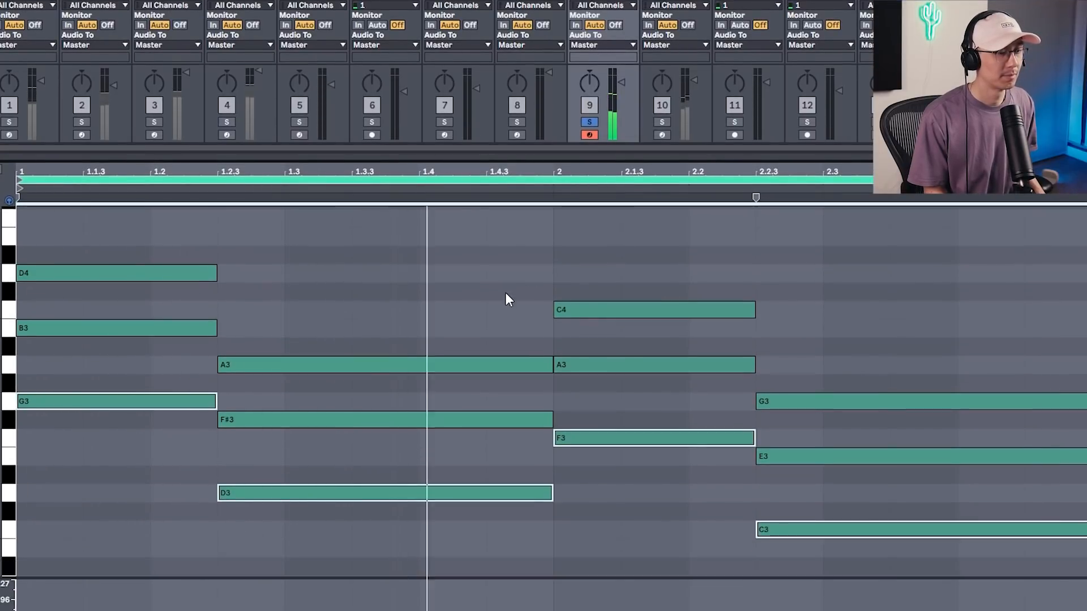
left_click(473, 261)
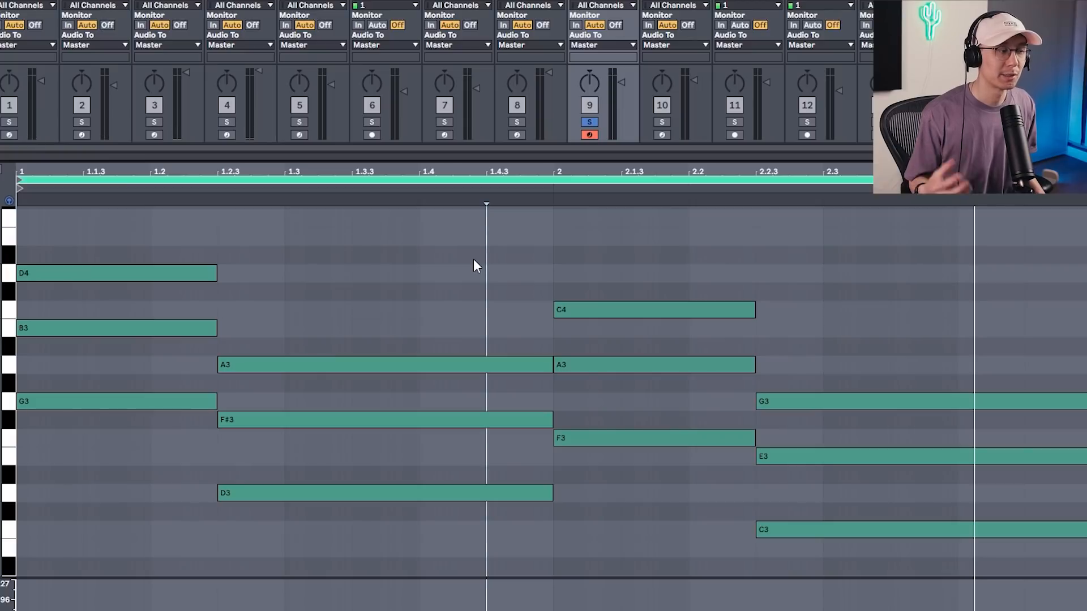
Lower the middle notes B3, F#3, A3 and E3 by one semitone to make the chords minor, and play the clip
left_click(167, 326)
left_click(404, 419, "shift")
left_click(601, 364, "shift")
left_click(796, 460, "shift")
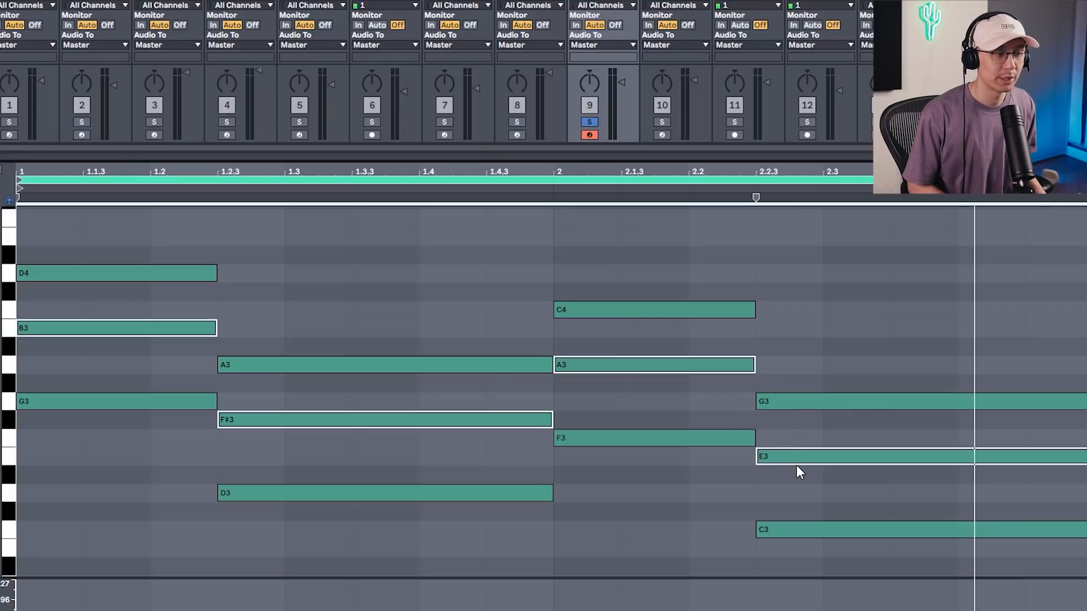
key("Down")
left_click(821, 327)
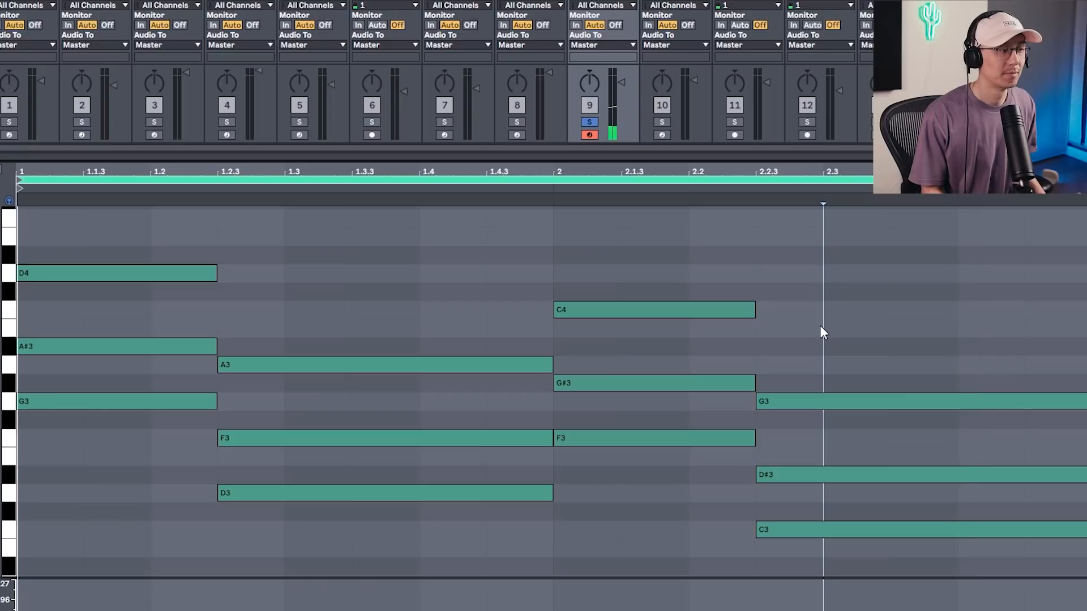
key("space")
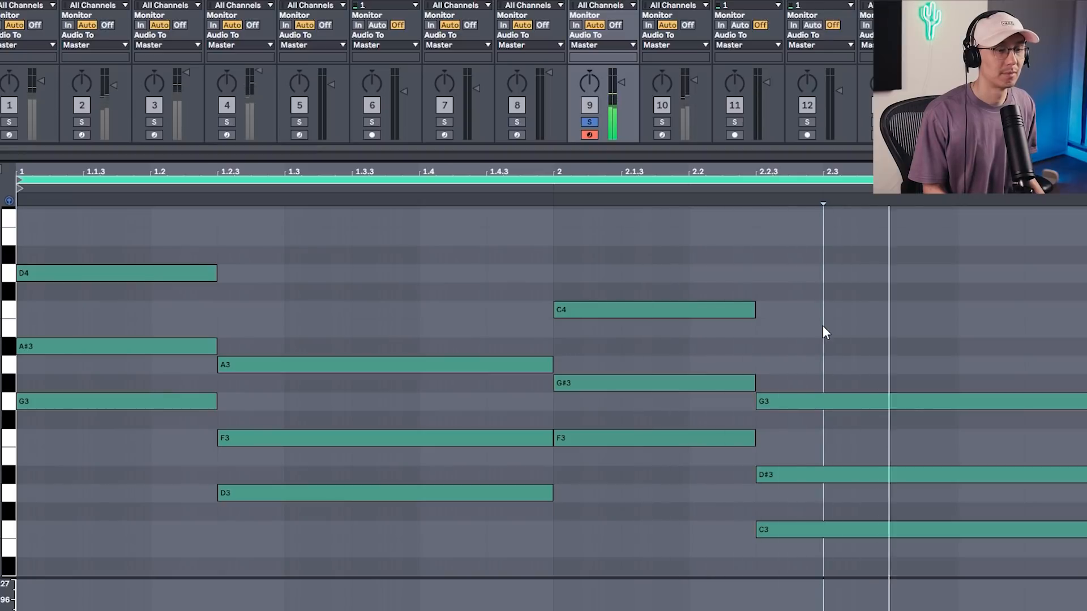
key("space")
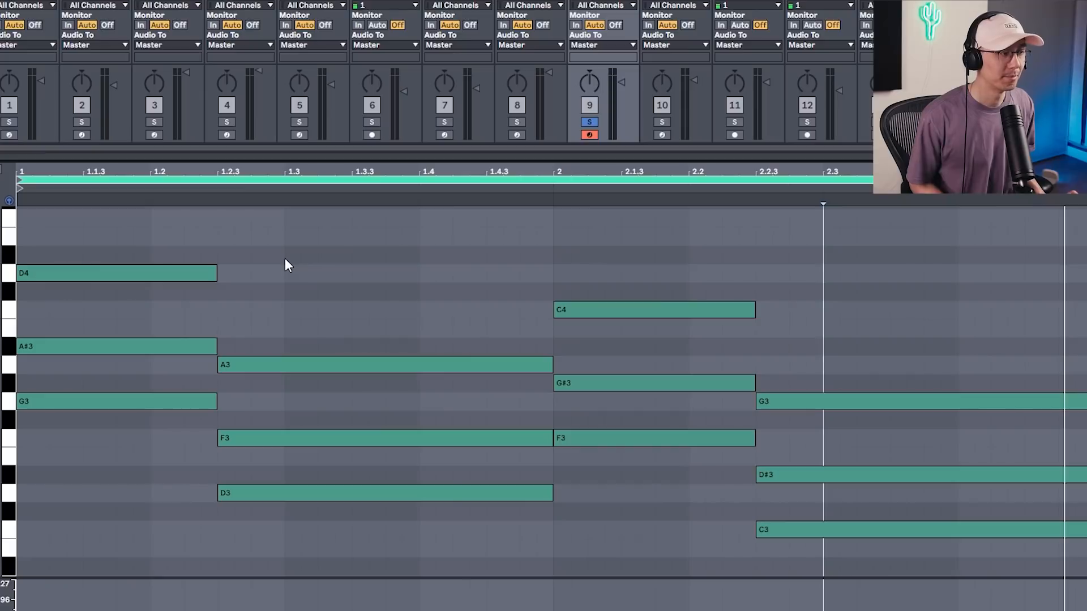
Shorten all the notes of the four chords to one sixteenth each
left_click_drag(170, 244, 89, 451)
left_click_drag(658, 250, 627, 513)
left_click_drag(214, 273, 48, 276)
left_click_drag(354, 262, 341, 567)
left_click_drag(816, 342, 761, 535)
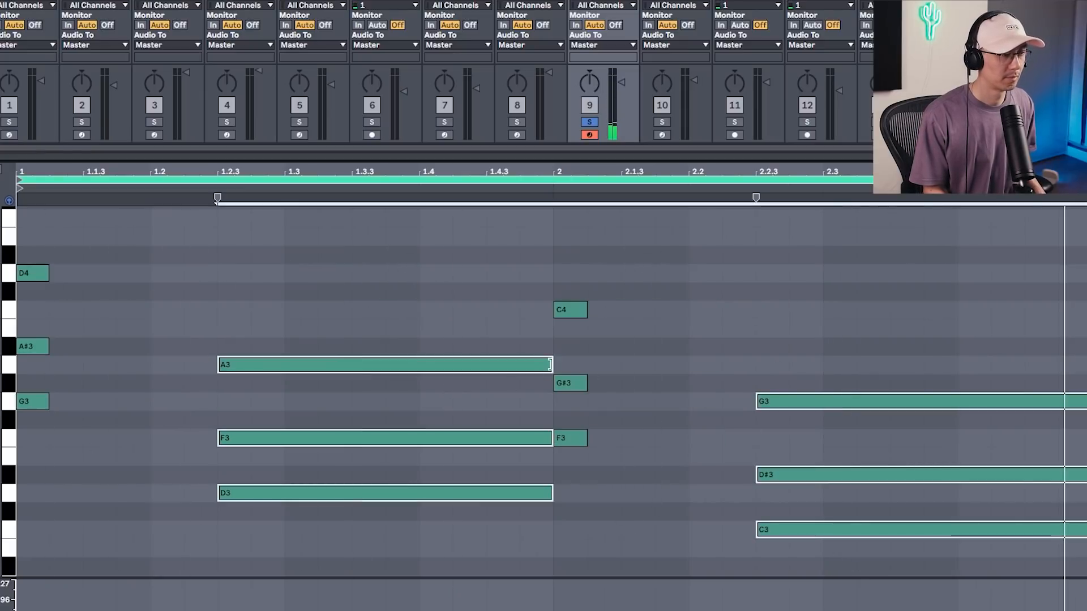
left_click_drag(550, 365, 250, 364)
Copy the first chord to 1.1.3 and 1.2 and the third chord to 2.1.3 and 2.2, and play the clip
left_click_drag(88, 252, 32, 419)
left_click_drag(633, 262, 555, 437)
left_click_drag(44, 404, 182, 404, "alt")
left_click(256, 266)
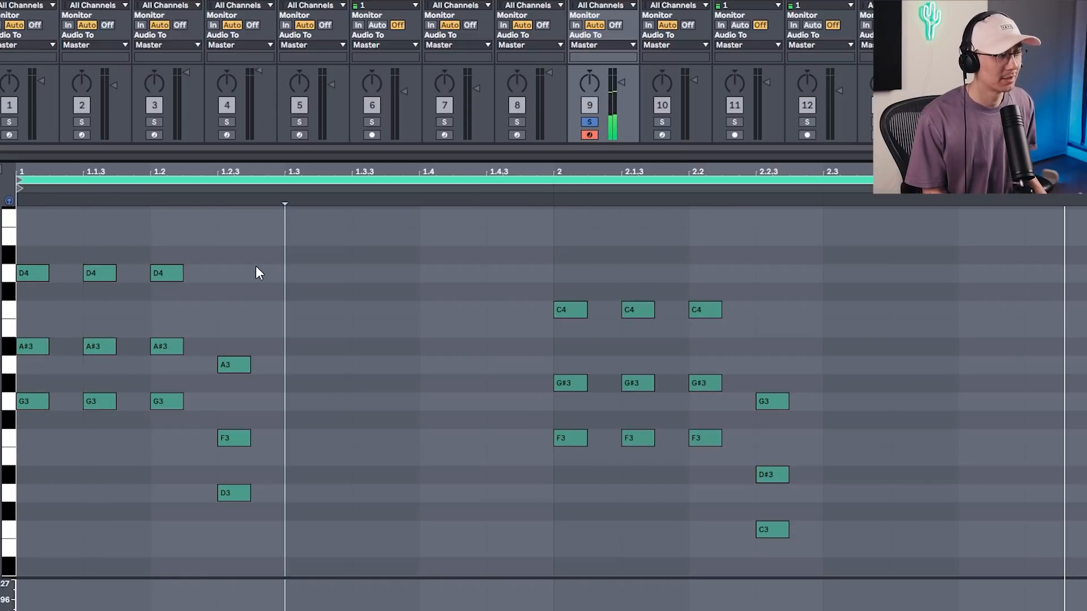
key("space")
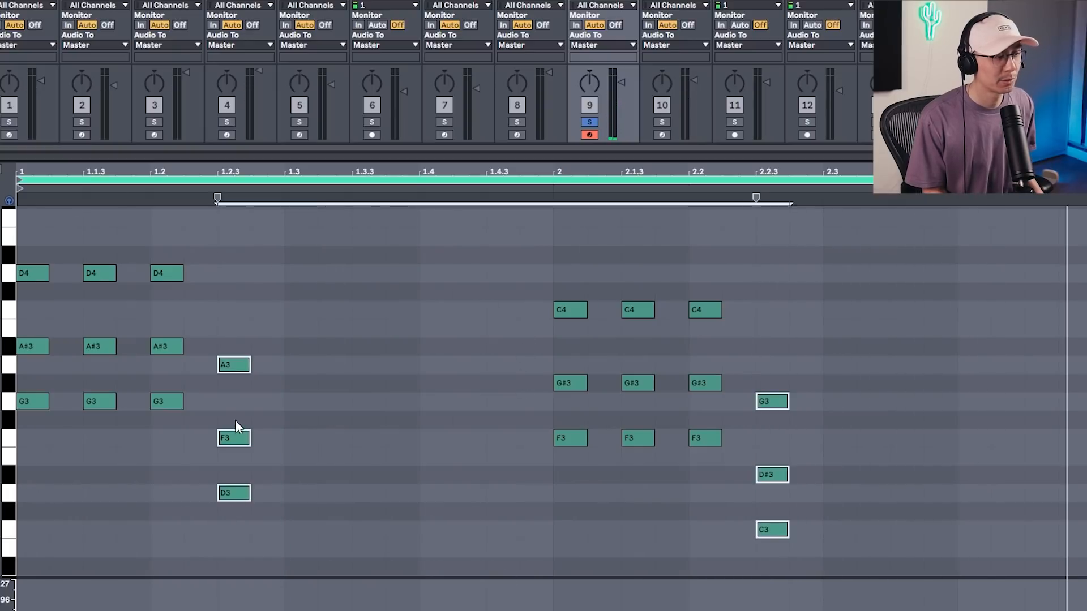
Repeat the D3-F3-A3 chord at 1.3.2 and 1.4 and the C3-D#3-G3 chord at 2.3.2 and 2.4, and play the clip
left_click_drag(240, 366, 445, 367)
left_click(399, 292)
key("space")
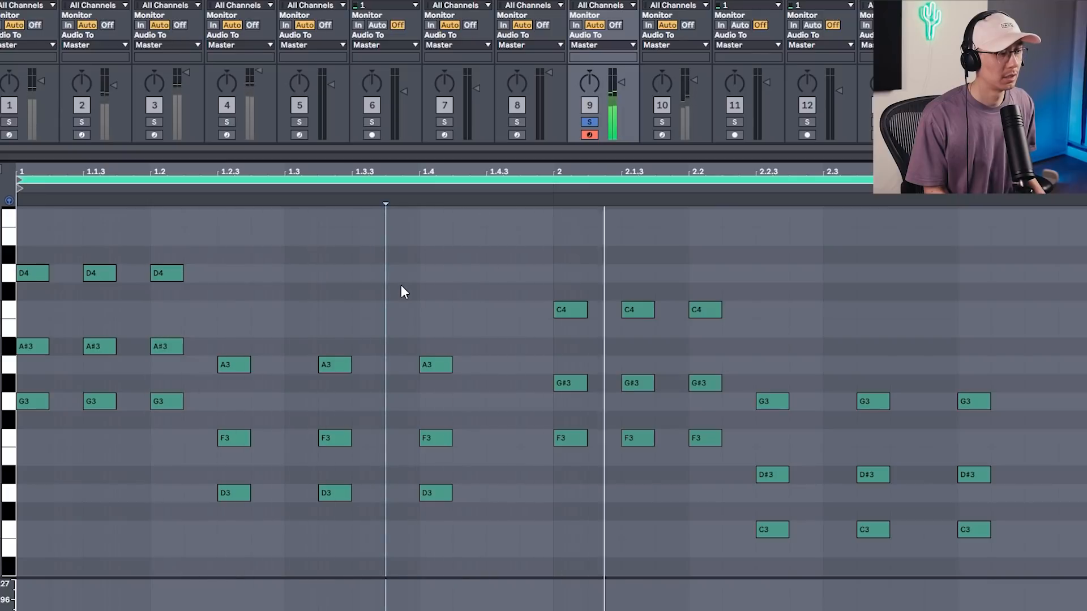
key("space")
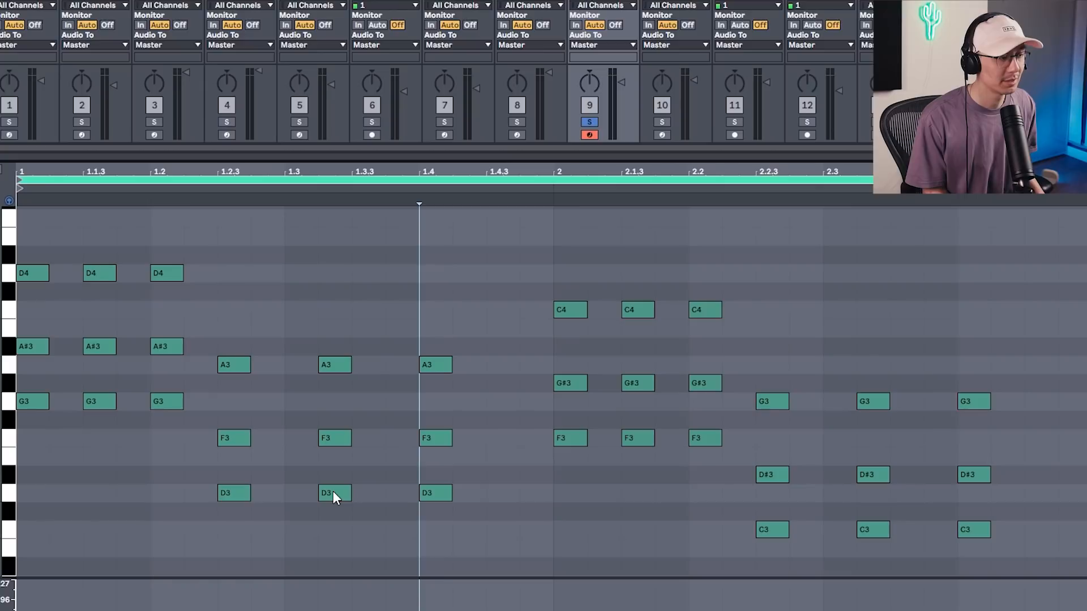
Move the D3 of the 1.3.2 chord to 1.3 and copy the 1.4 chord to 1.4.2
left_click_drag(332, 491, 291, 496)
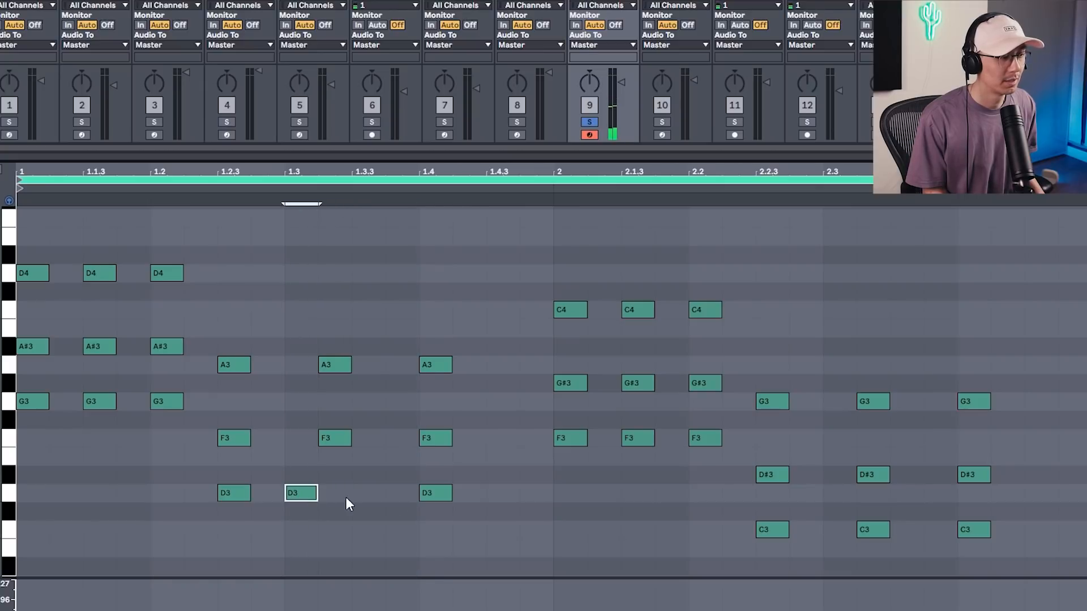
left_click_drag(452, 529, 485, 366)
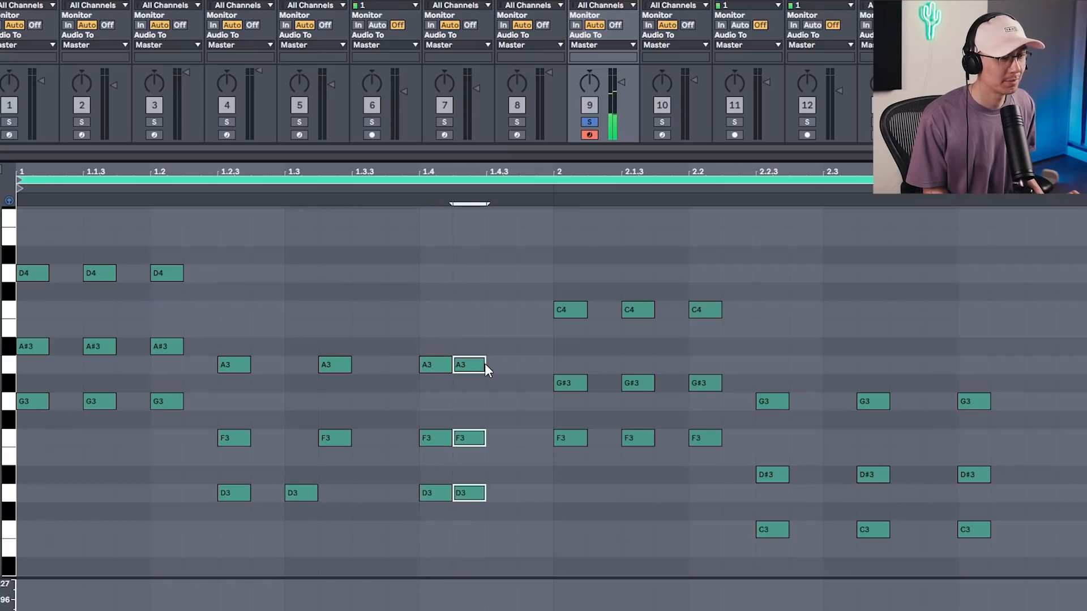
Move the last C3 to 2.3.4 and extend both it and the D3 at 1.3 to two sixteenths
left_click_drag(970, 529, 937, 532)
left_click(929, 369)
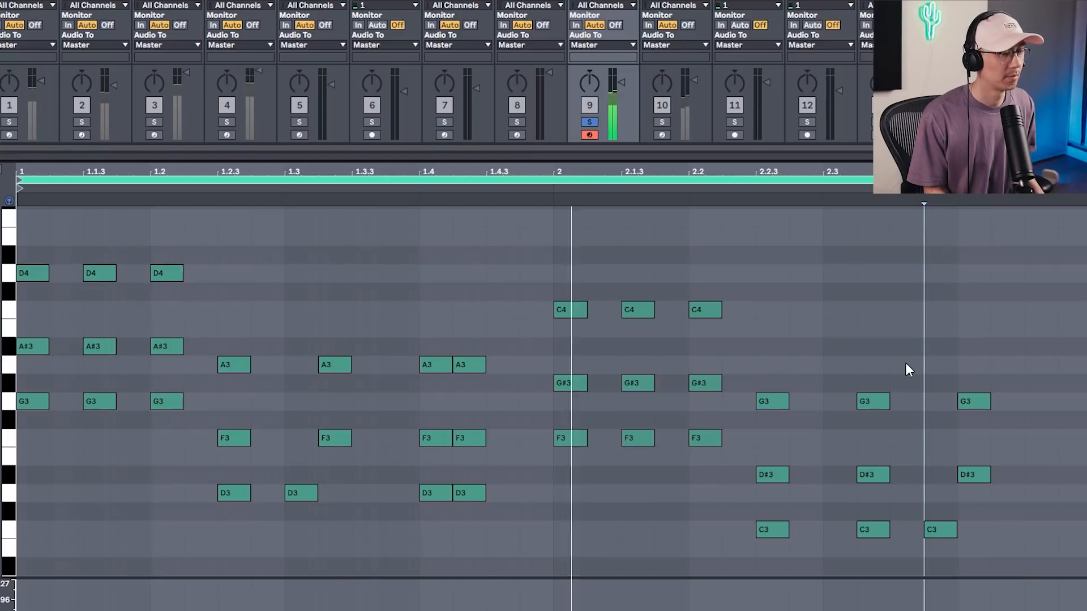
left_click(311, 496)
left_click(930, 529, "shift")
left_click_drag(316, 494, 351, 494)
left_click(400, 258)
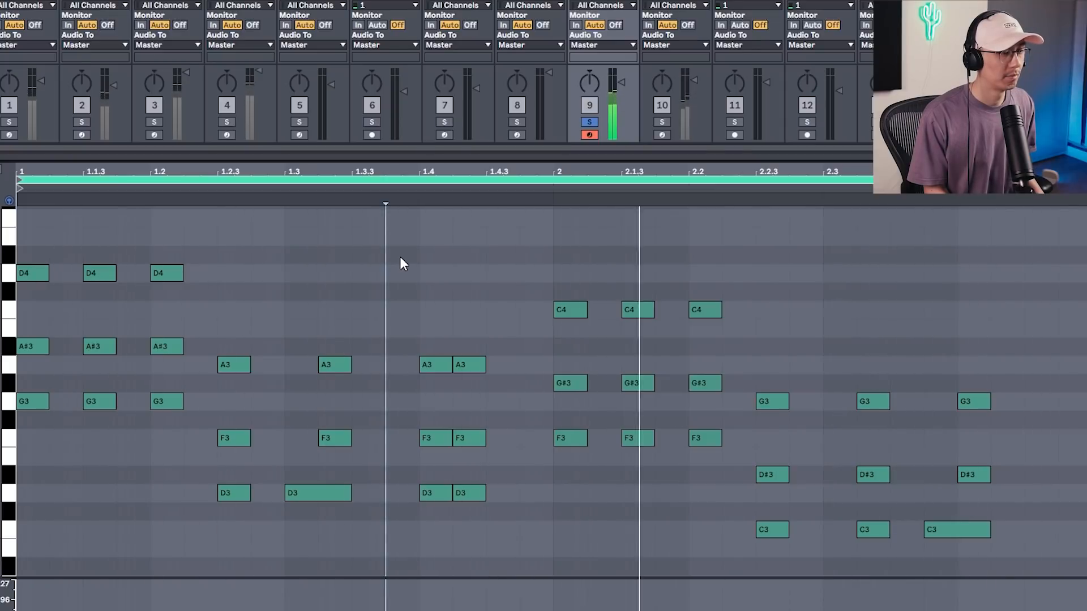
Unsolo the piano track and play its chord pattern together with the full mix
left_click(589, 121)
left_click(511, 242)
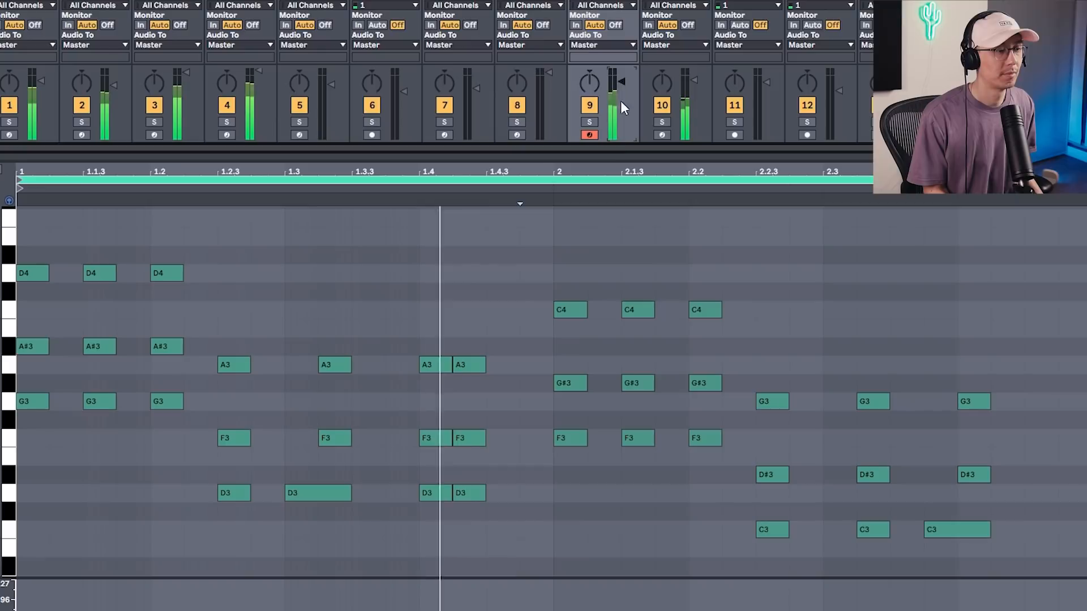
key("space")
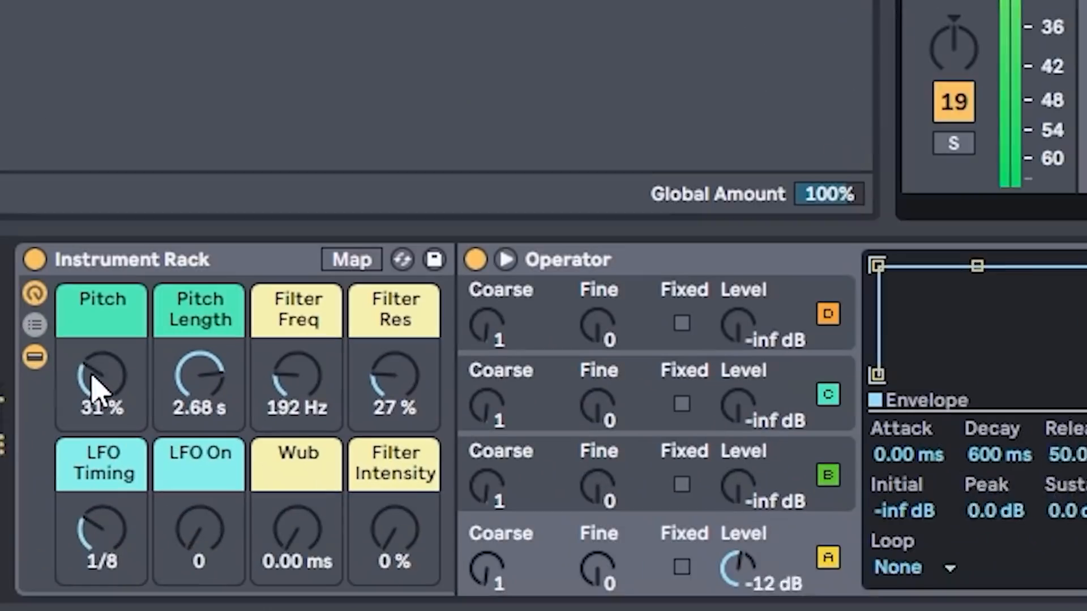
Turn up the LFO On macro of the Operator Instrument Rack
left_click_drag(185, 539, 184, 527)
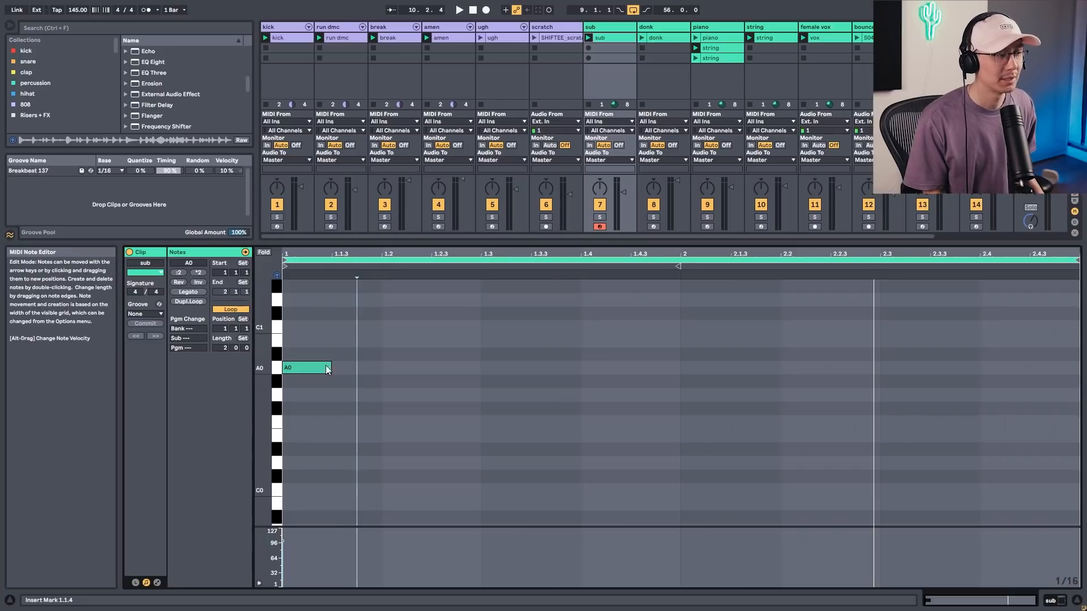
Repeat the sub clip's A0 note at 1.1.4, 1.2.3, 1.3.2 and 1.4, and play the track soloed
left_click_drag(352, 331, 284, 399)
key("ctrl+d")
key("ctrl+d")
key("ctrl+d")
key("ctrl+d")
left_click(600, 217)
key("space")
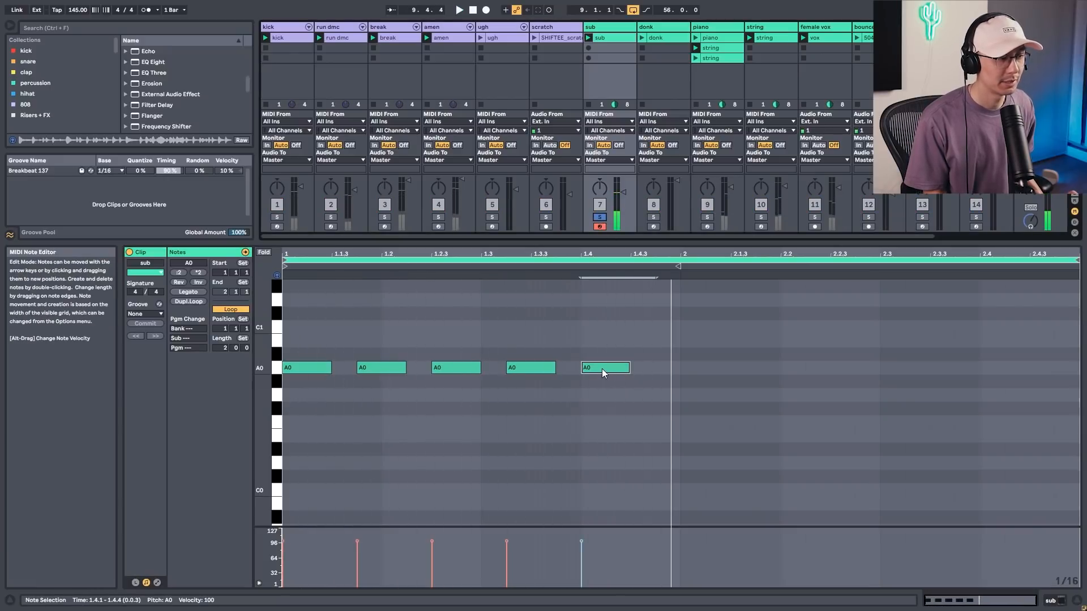
Copy three sub notes to F0 from bar 2 and to G0 from 2.3, and play the bassline
left_click_drag(603, 369, 838, 424)
left_click_drag(885, 385, 896, 408)
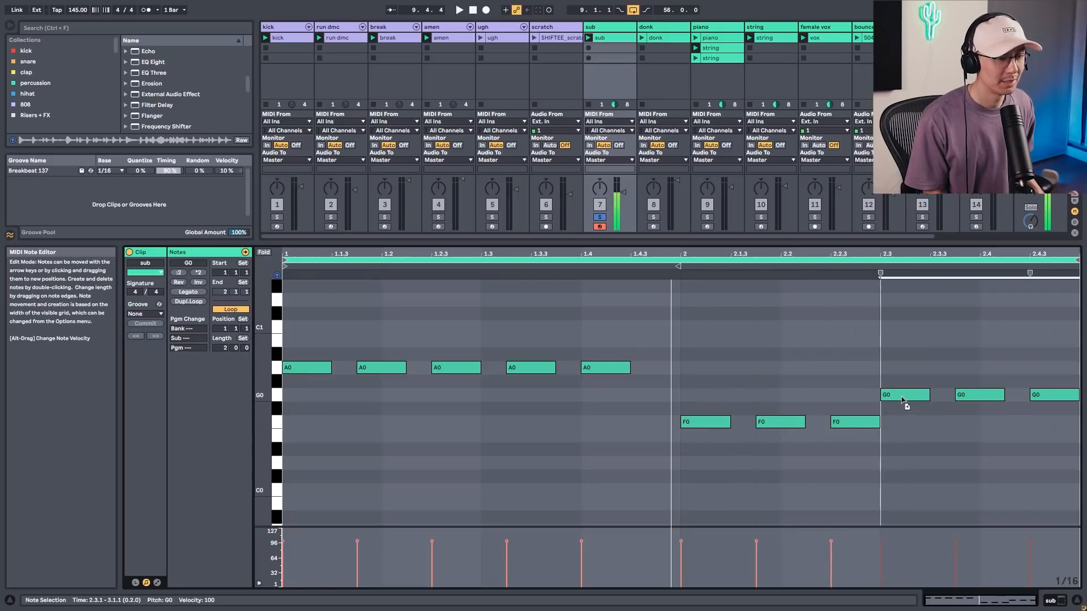
left_click(871, 345)
key("space")
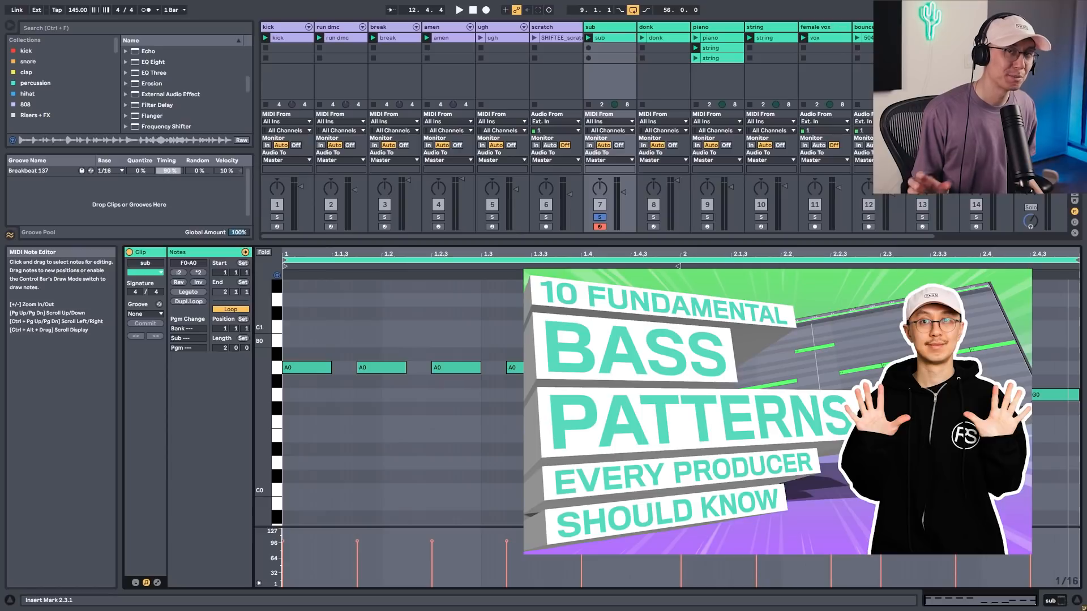
Unsolo the sub track and play the bassline with the full mix
left_click(599, 217)
key("space")
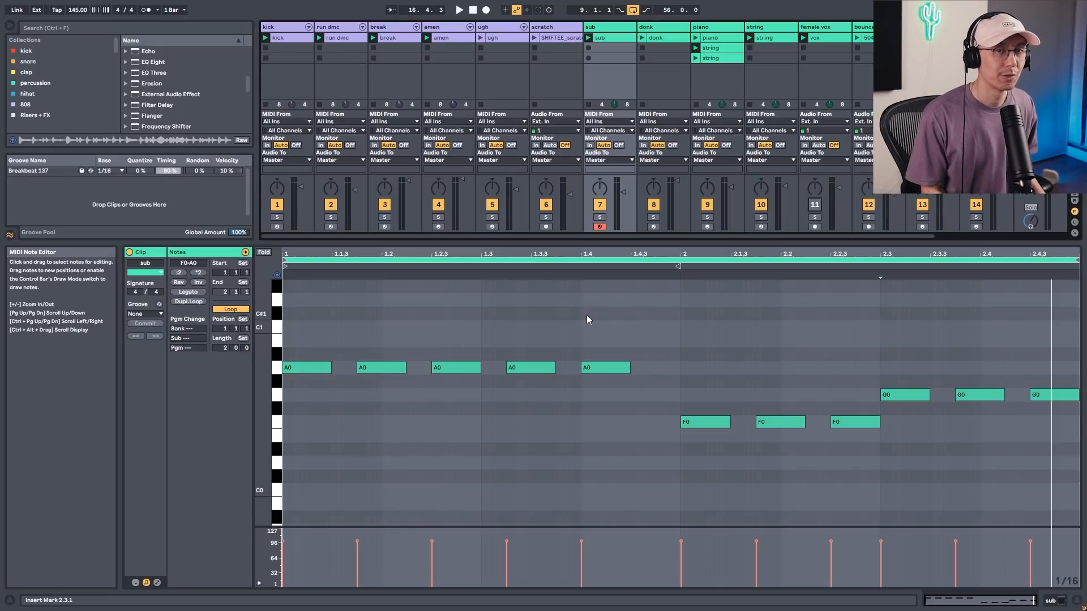
key("space")
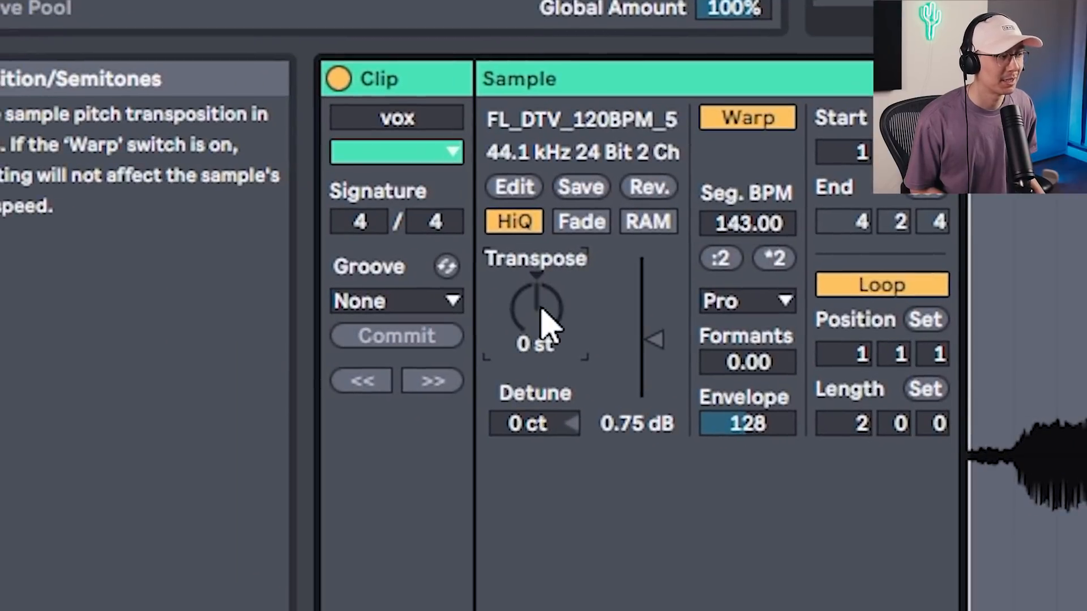
Transpose the vox clip up 7 semitones
left_click(540, 311)
type("7")
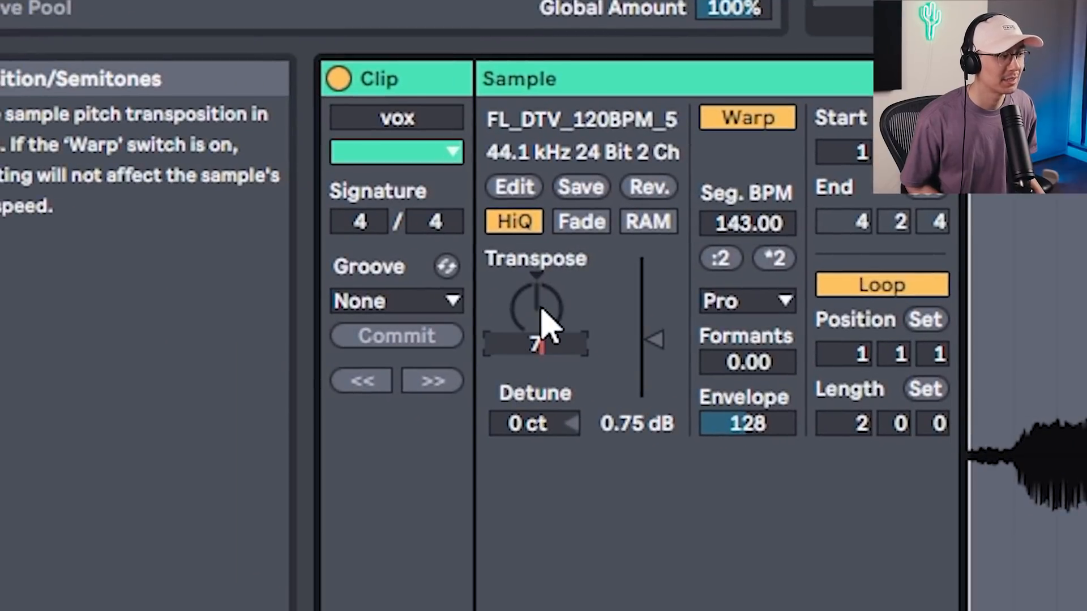
key("Return")
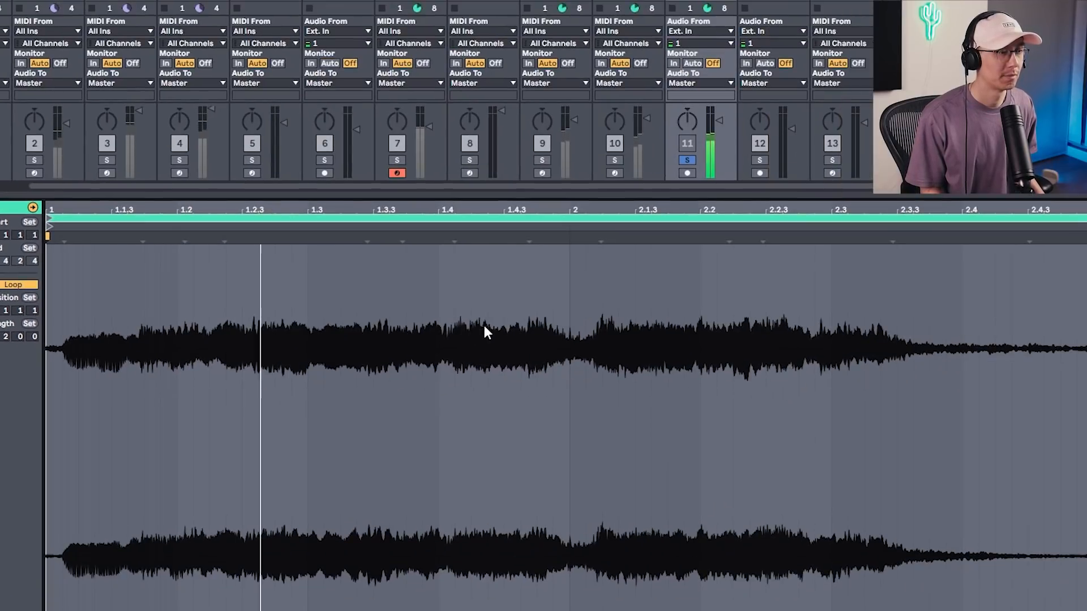
Unsolo the female vox and compare the full mix with its track switched off and on
left_click(687, 160)
left_click(687, 143)
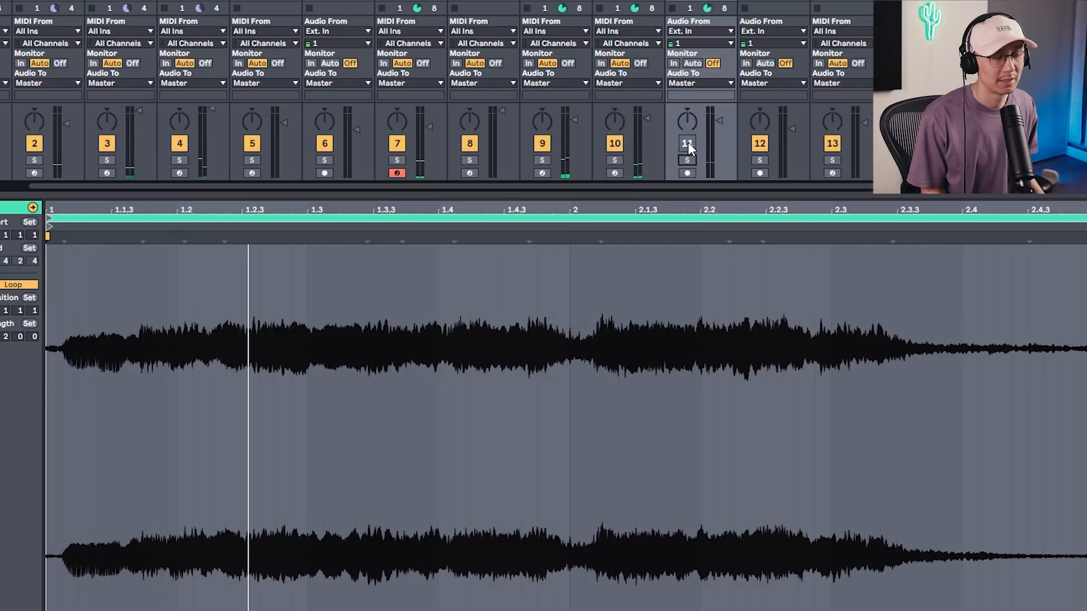
left_click(688, 143)
key("space")
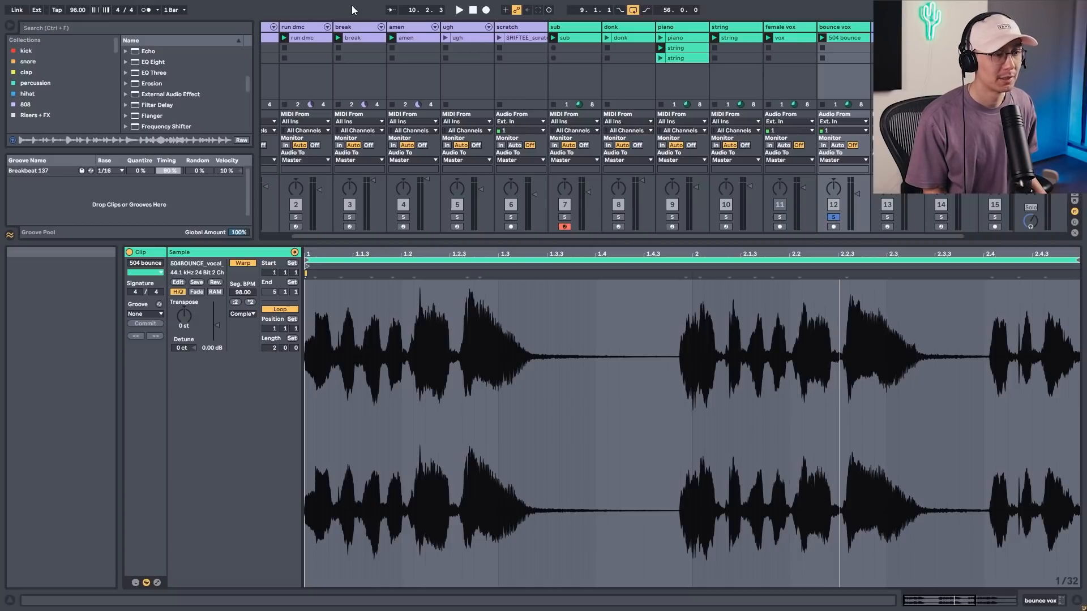
Transpose the 504 bounce clip up 6 semitones and unsolo the bounce vox track
key("space")
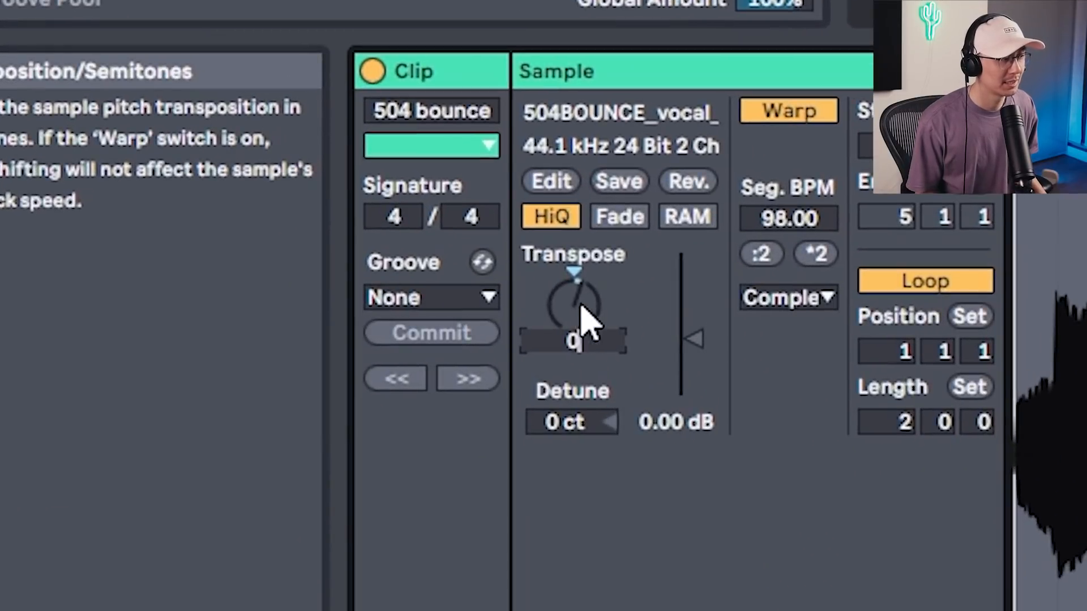
type("6")
key("Return")
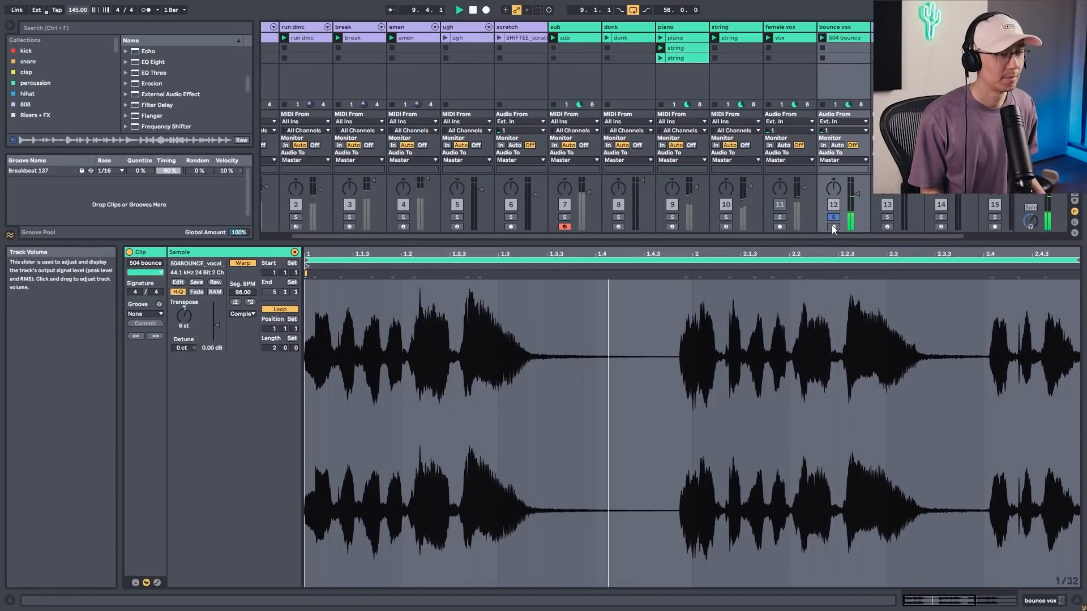
left_click(832, 217)
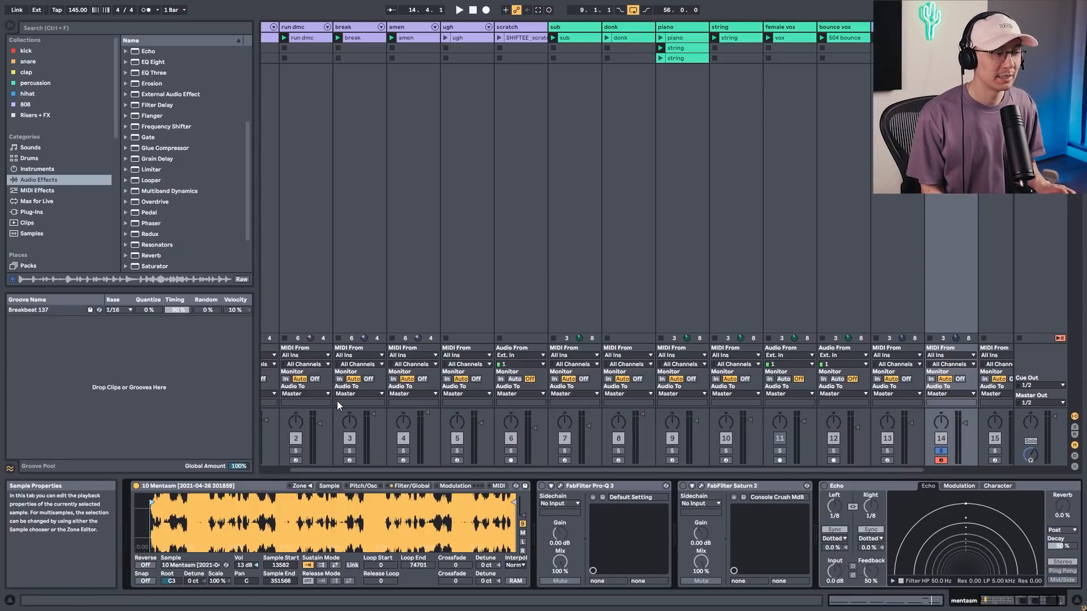
Enable the FabFilter Pro-Q 3, FabFilter Saturn 2 and Echo effects on the mentasm track and inspect the sample's selected section
left_click(542, 485)
left_click(683, 486)
left_click(824, 486)
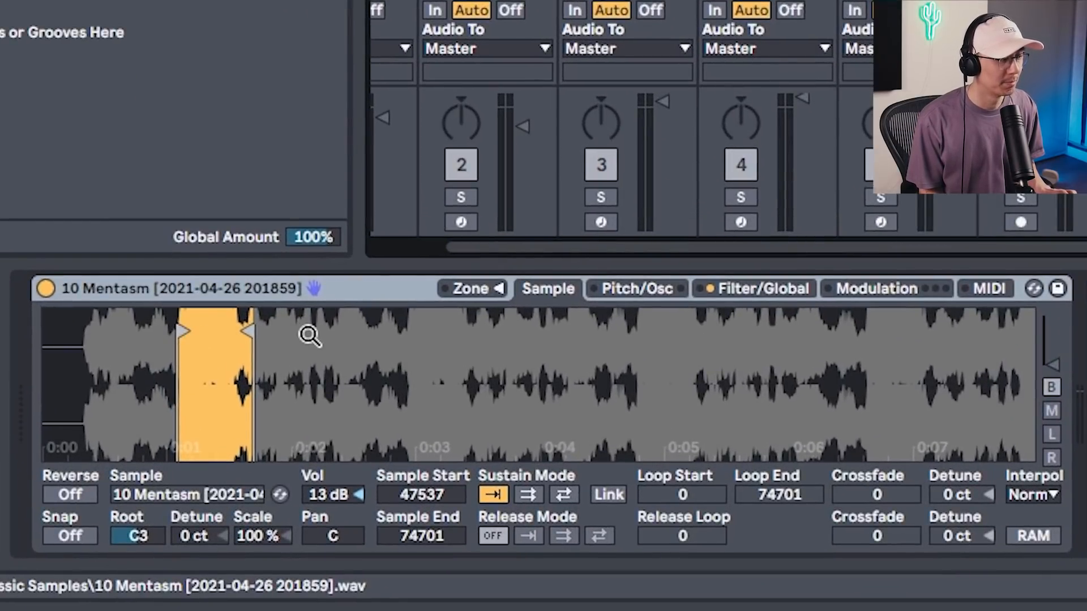
left_click_drag(309, 335, 399, 352)
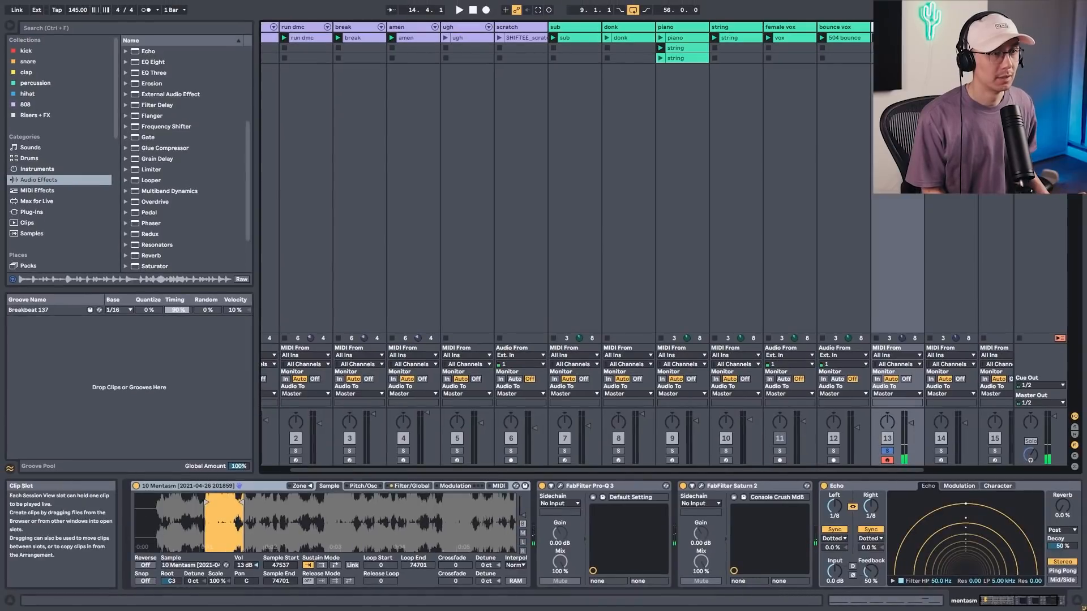
Create a two-bar clip in the mentasm track's first slot with a riff of C3, B2 and G3 notes, and play it
double_click(900, 38)
left_click(617, 344)
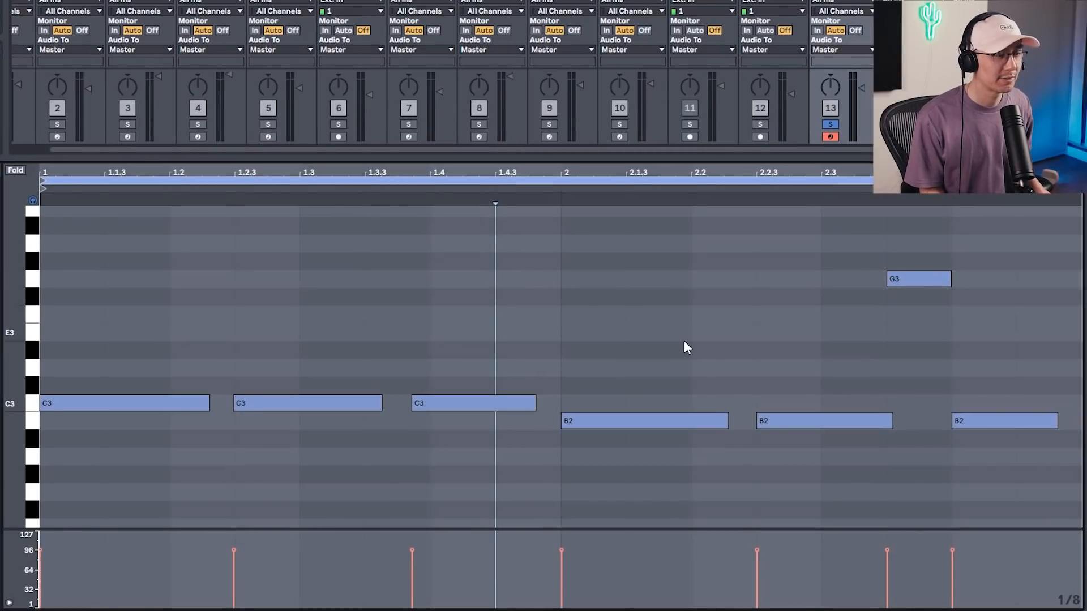
key("space")
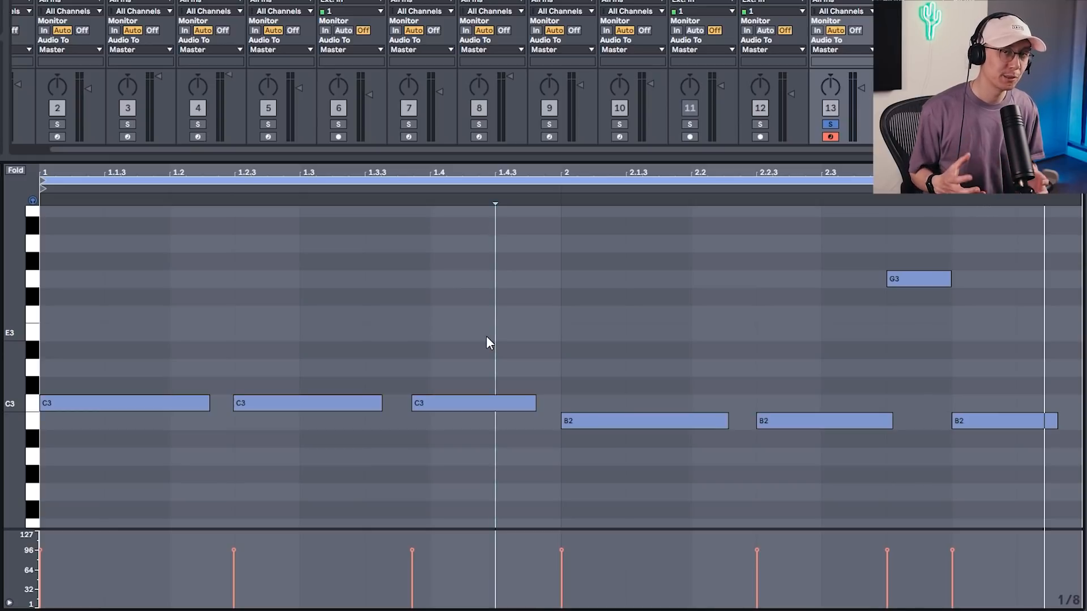
key("space")
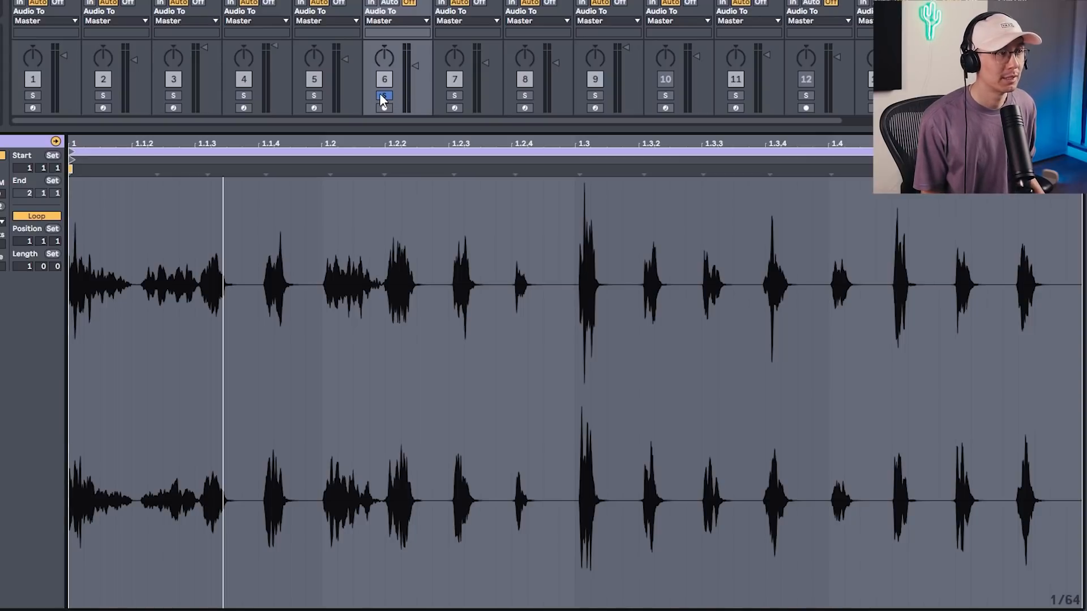
Play the scratch loop soloed, unsolo its track and play it with the full mix
key("space")
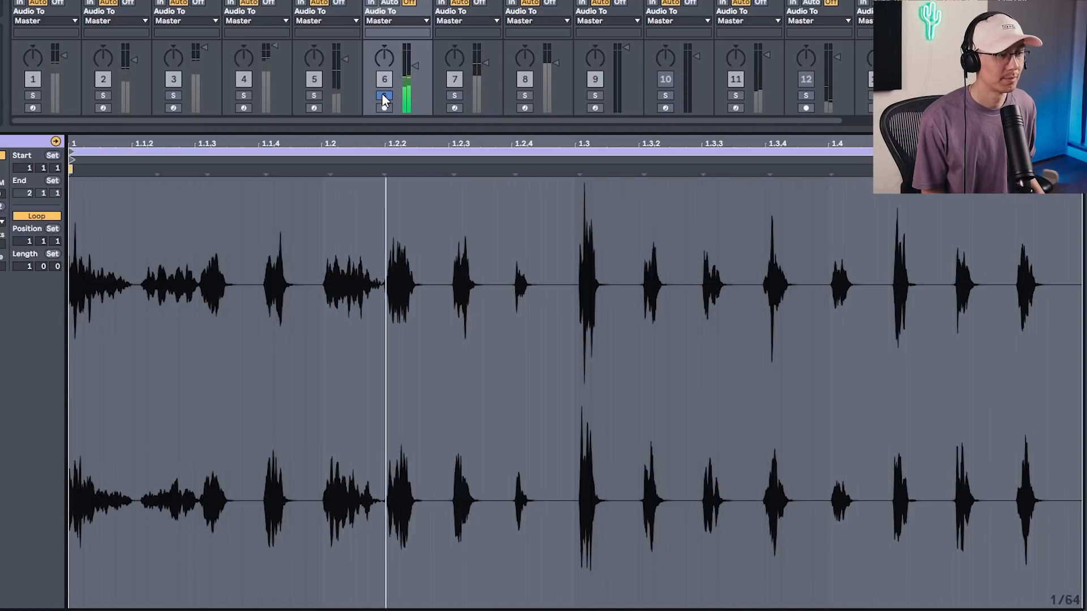
key("space")
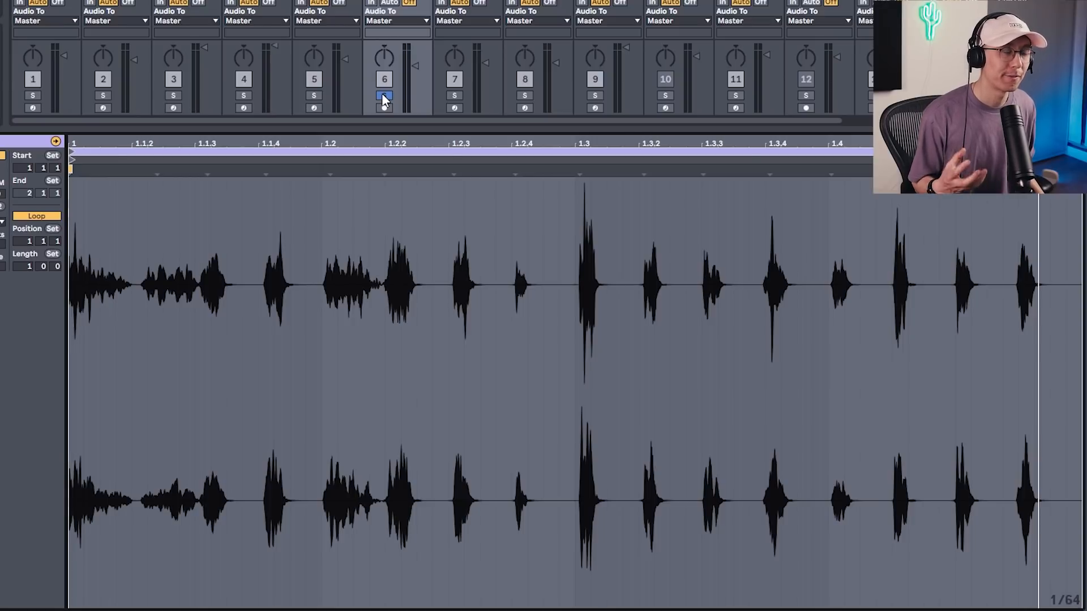
left_click(382, 95)
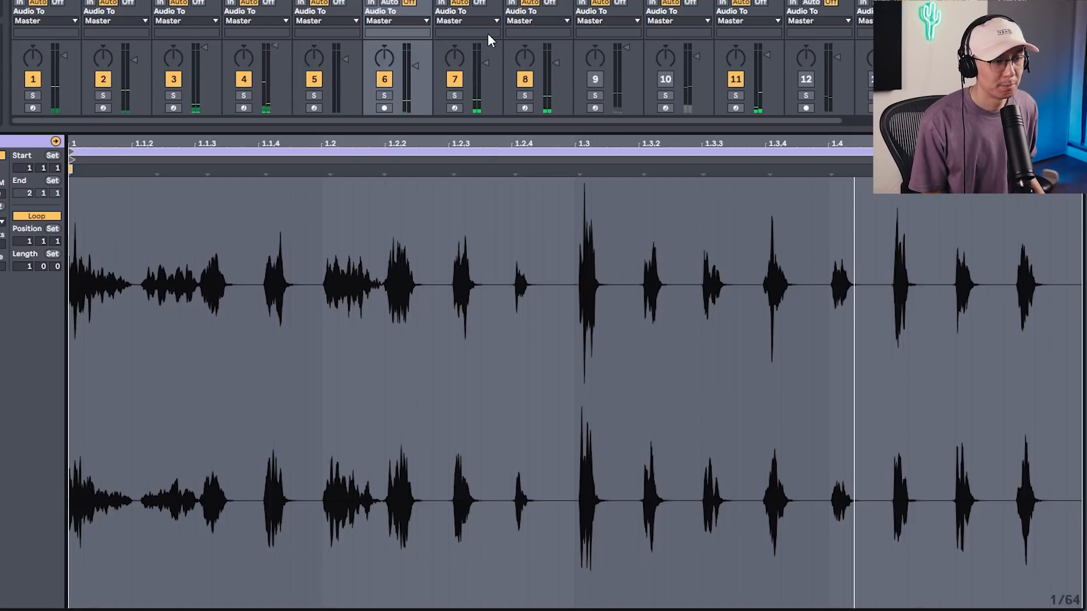
key("space")
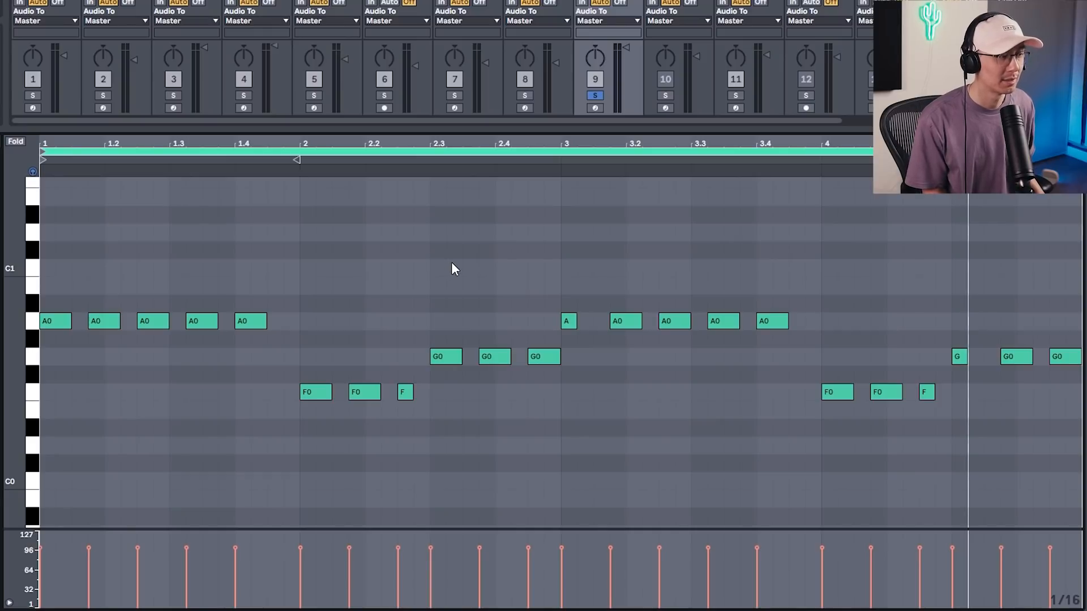
Draw extra sixteenth notes in the donk clip: A0 at 1.3 and 3.1.2 and G0 at 4.3.2
key("space")
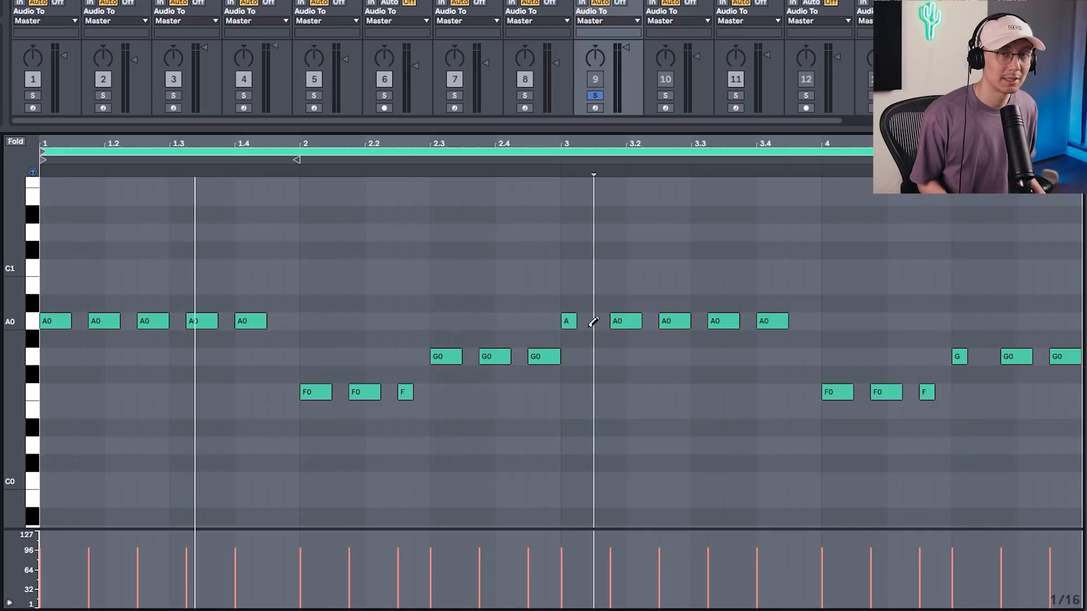
left_click(183, 318)
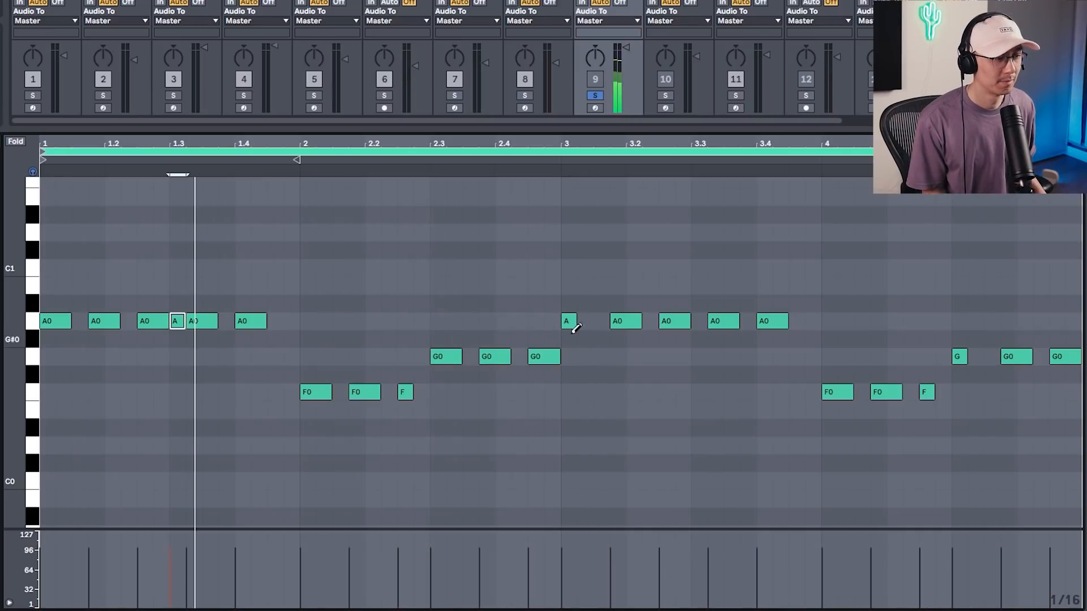
left_click(585, 320)
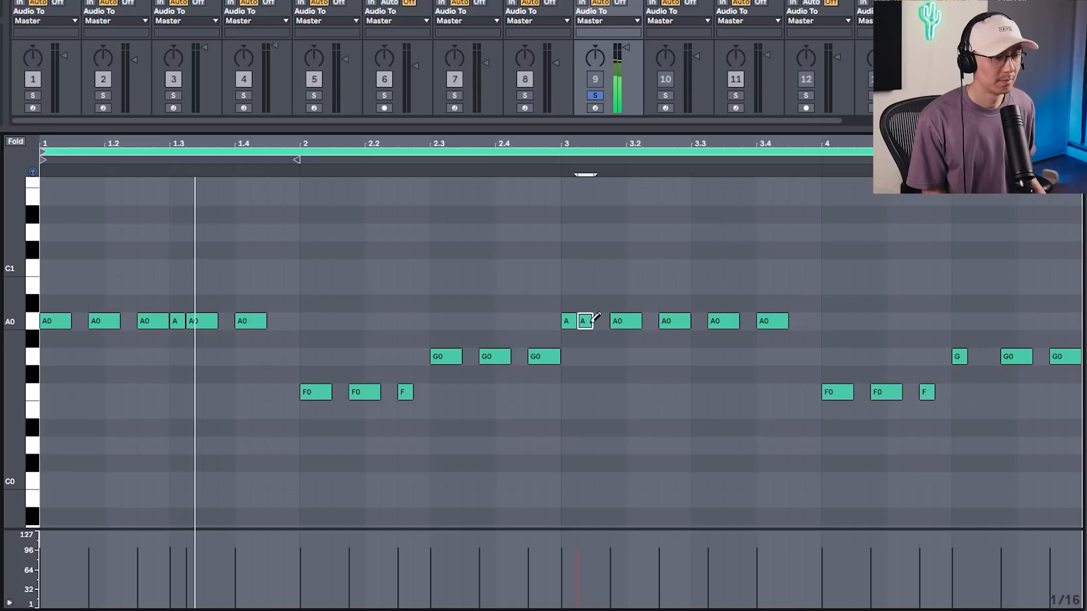
left_click(976, 355)
Play the donk part and activate its track in the full mix
key("space")
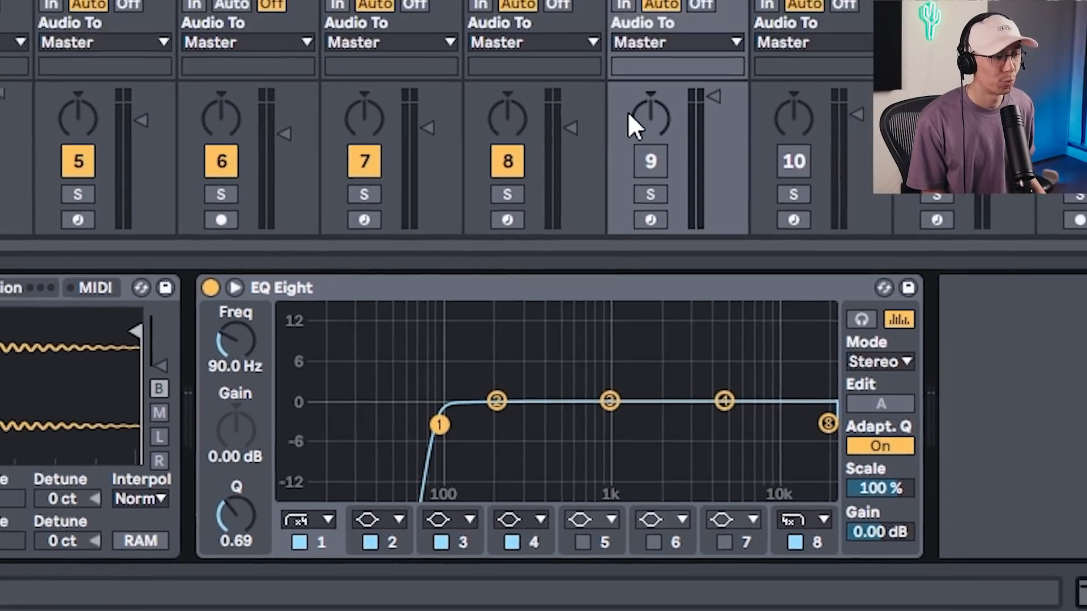
left_click(660, 126)
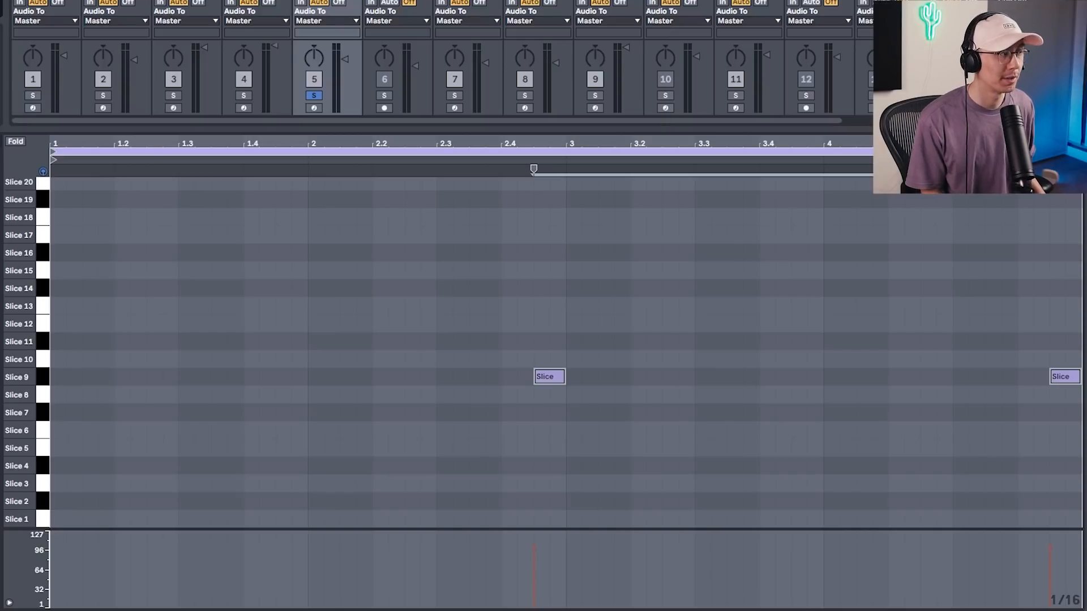
Select the first Slice 9 note in the ugh clip, unsolo the track and play it with the full mix
left_click_drag(6, 68, 179, 68)
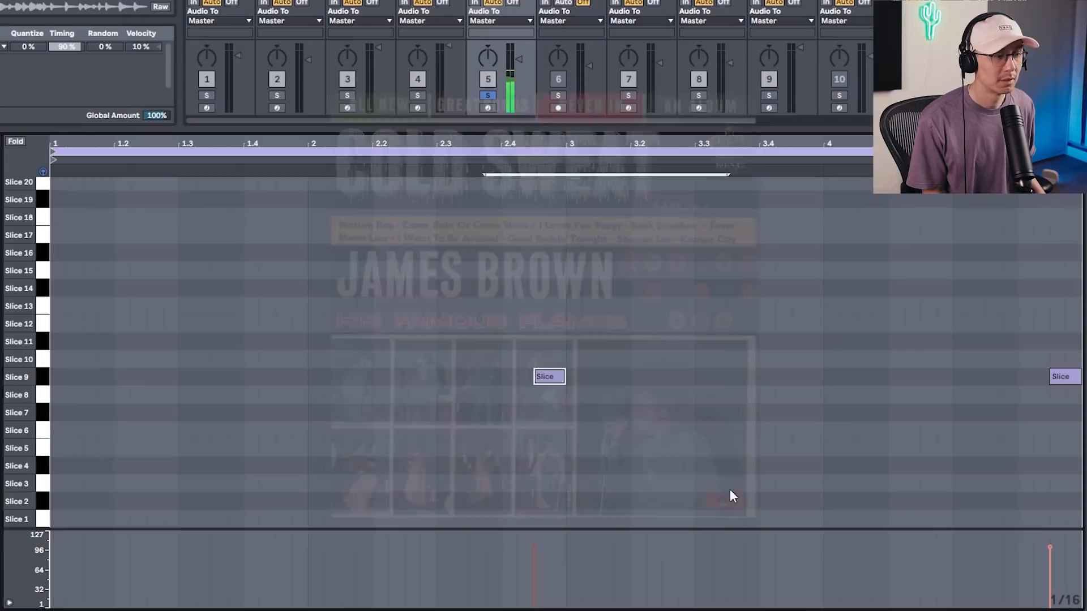
left_click_drag(439, 323, 707, 461)
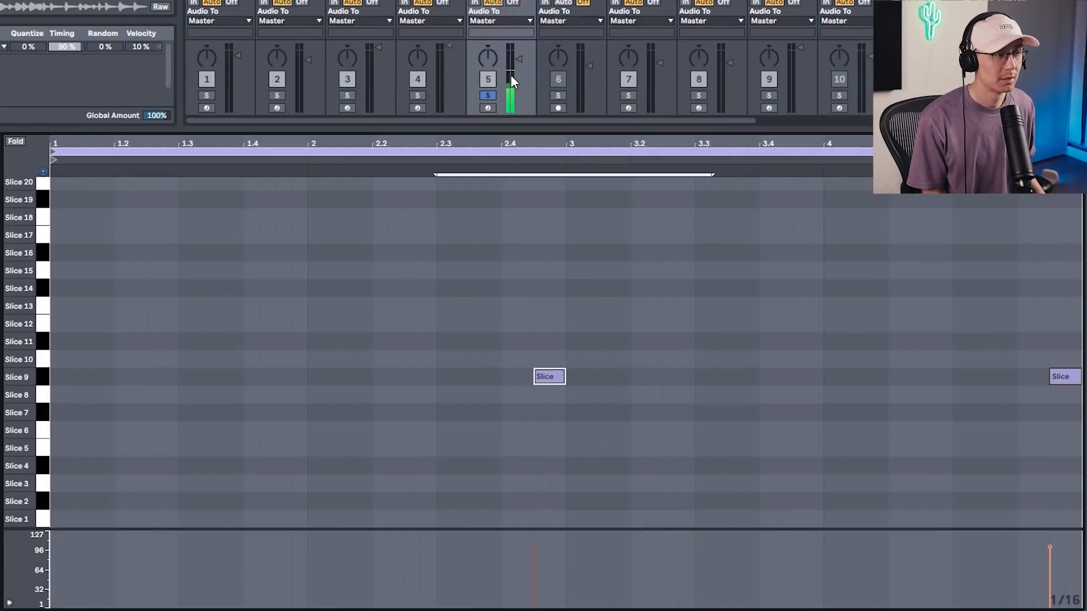
left_click(487, 95)
key("space")
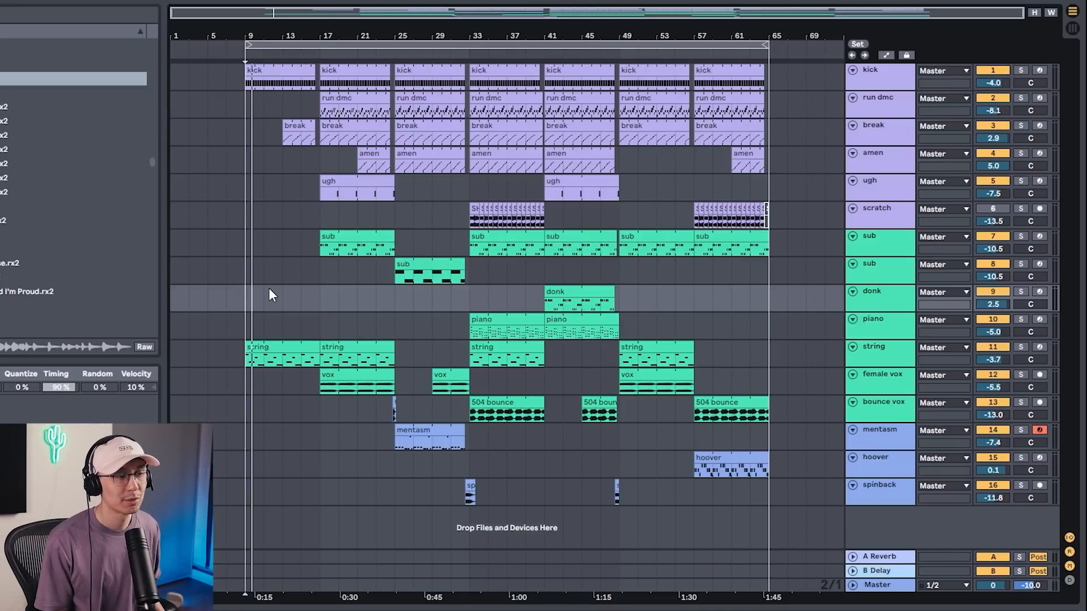
Play the arrangement's opening from bar 9 and move the playback start to bar 17
key("space")
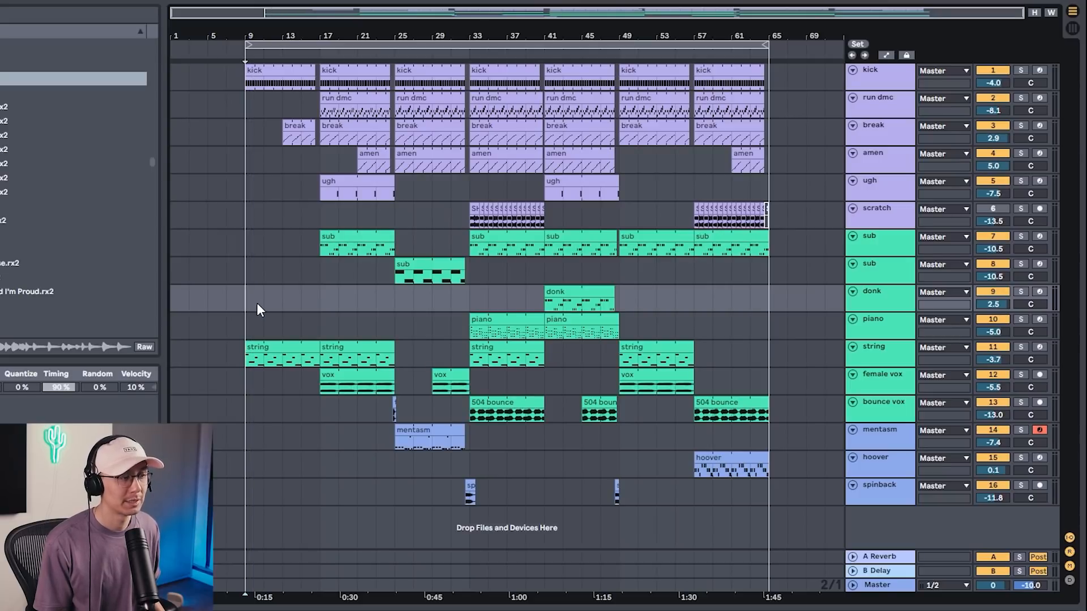
key("space")
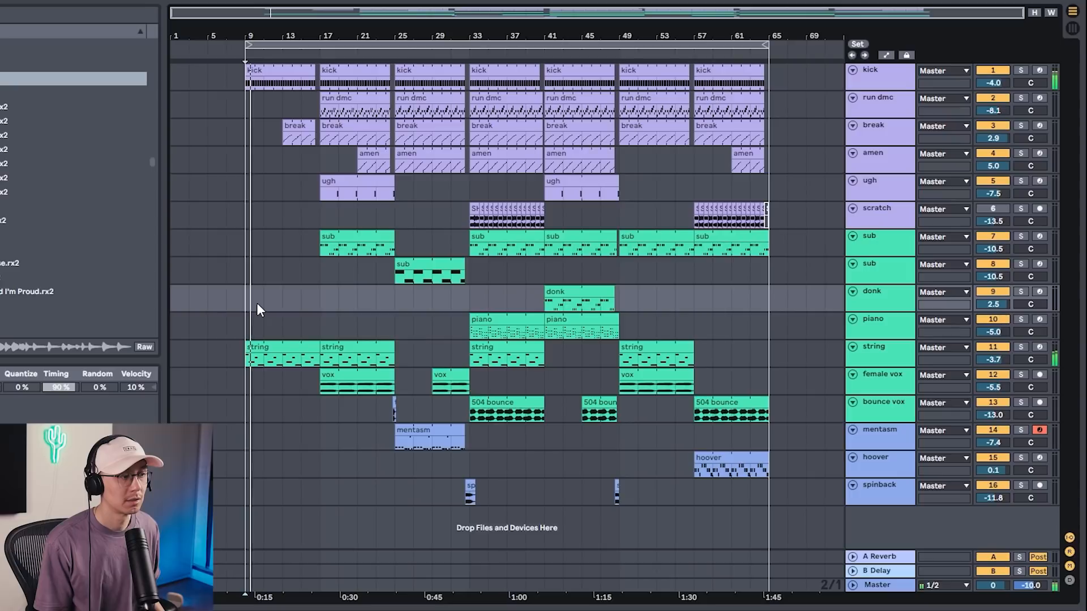
key("space")
left_click(320, 300)
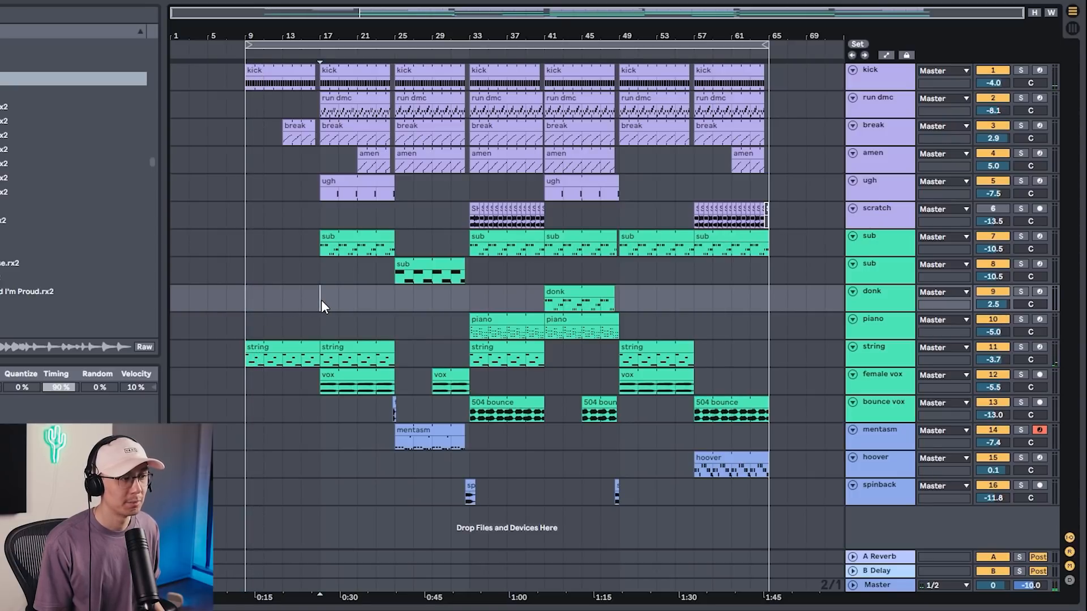
Play the arrangement sections that start at bar 17 and bar 25
key("space")
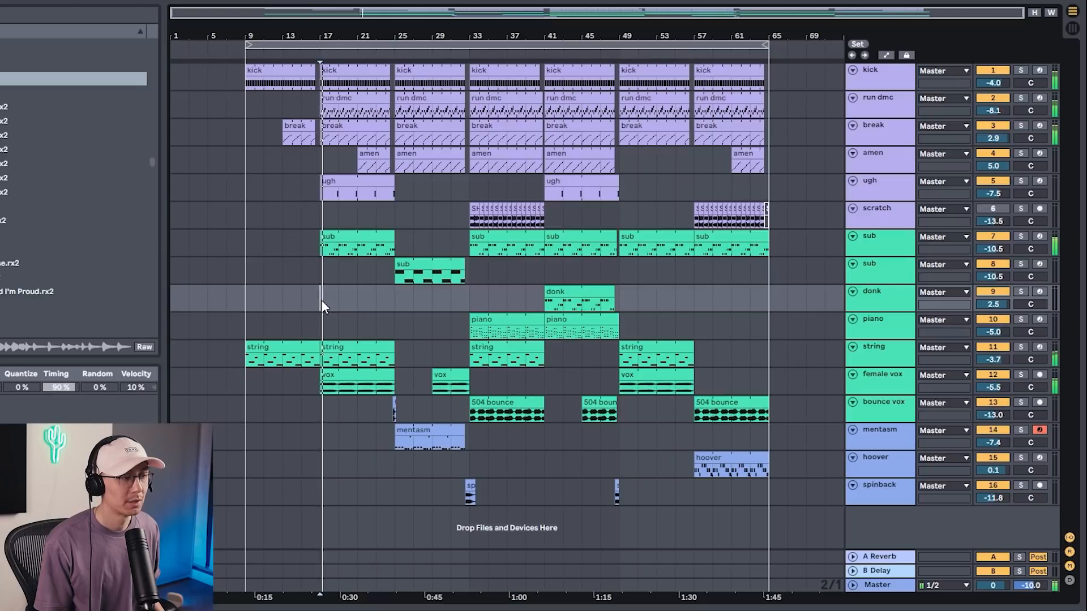
key("space")
left_click(395, 300)
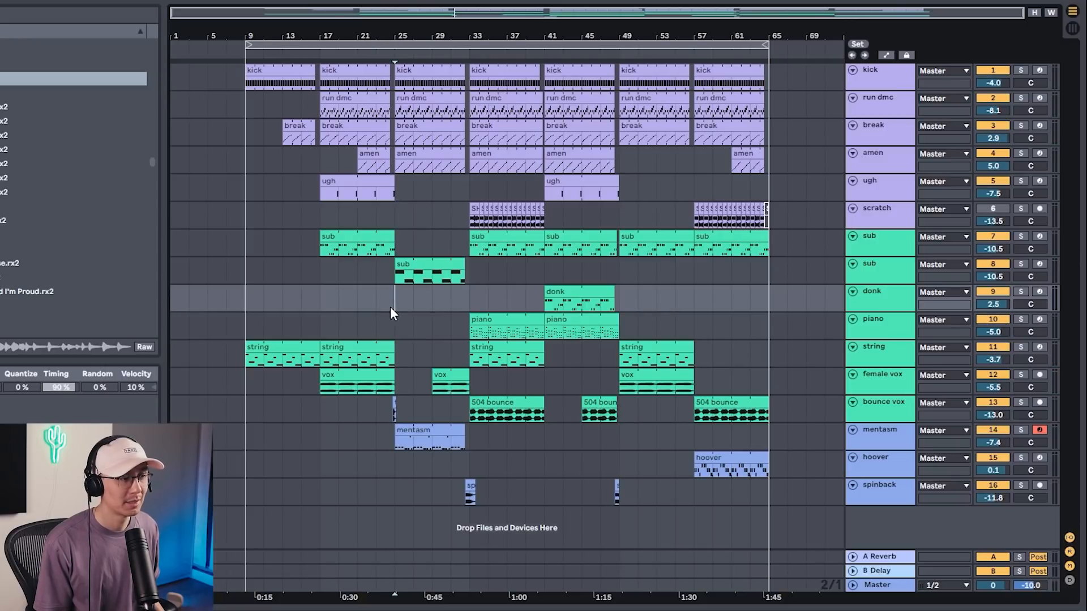
key("space")
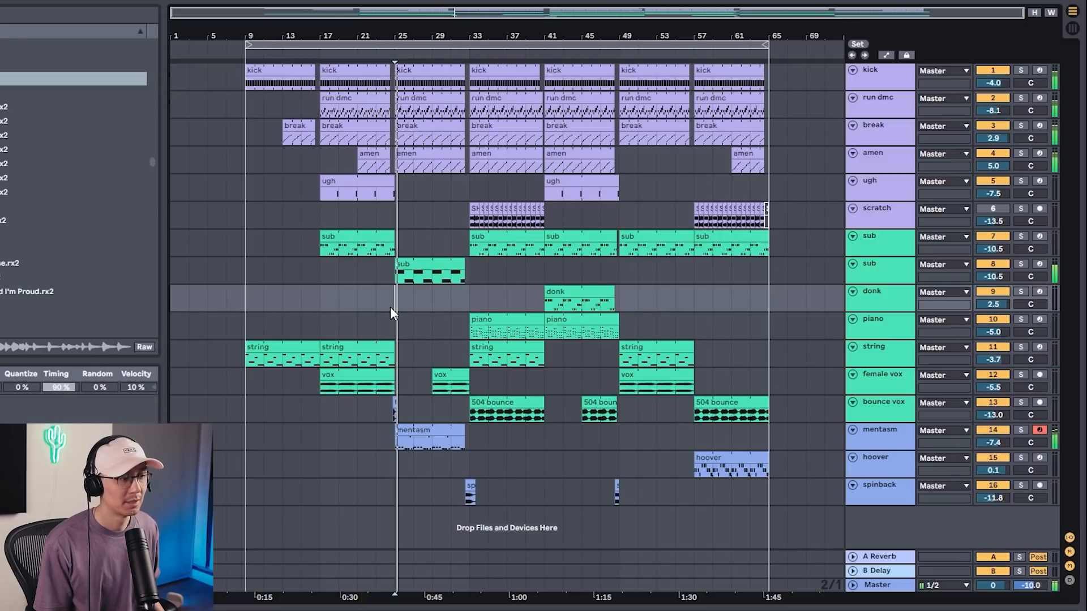
key("space")
Play the sections from bars 33 and 41 and lower the piano track's volume to -6.5 dB
left_click(469, 297)
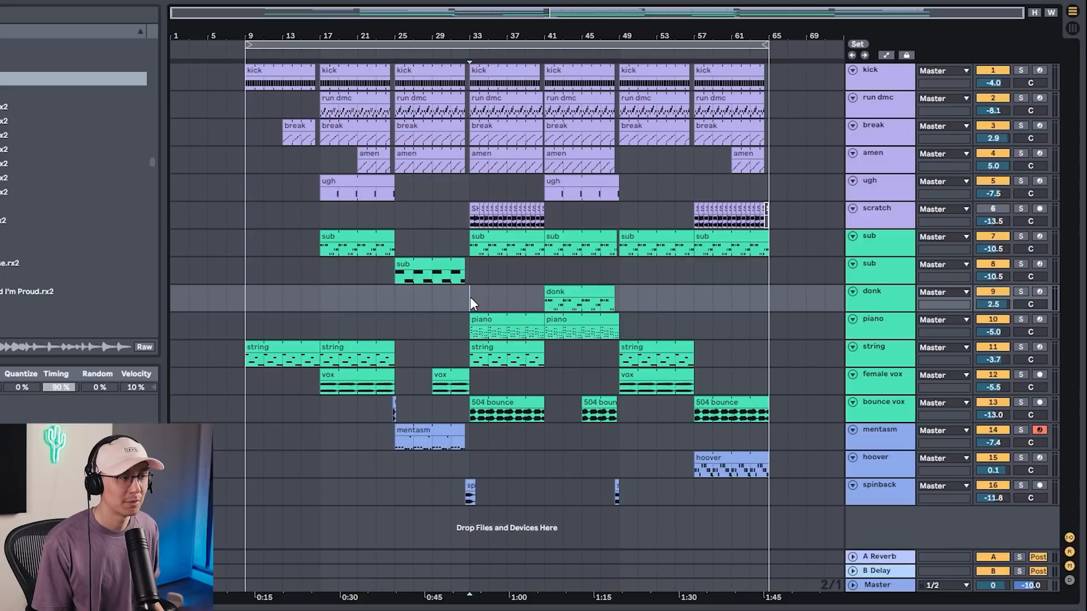
key("space")
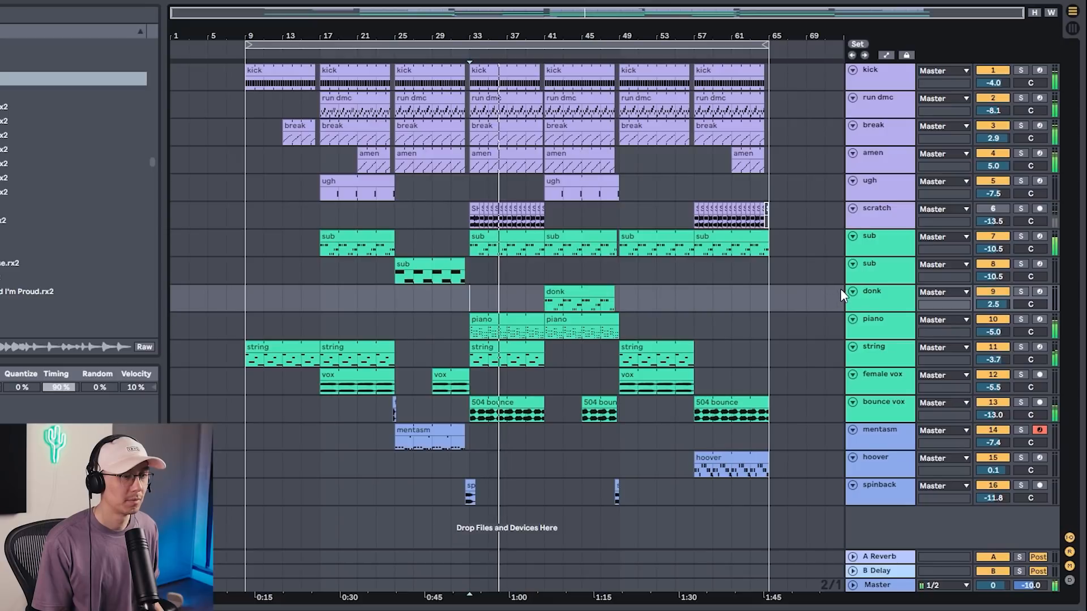
left_click_drag(1012, 335, 1012, 341)
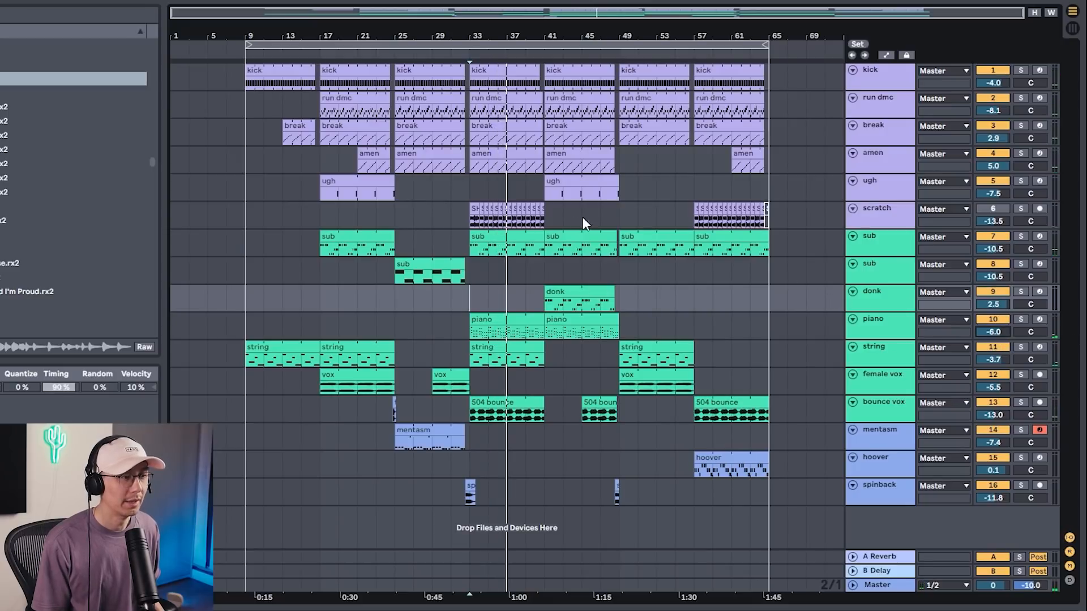
left_click(543, 270)
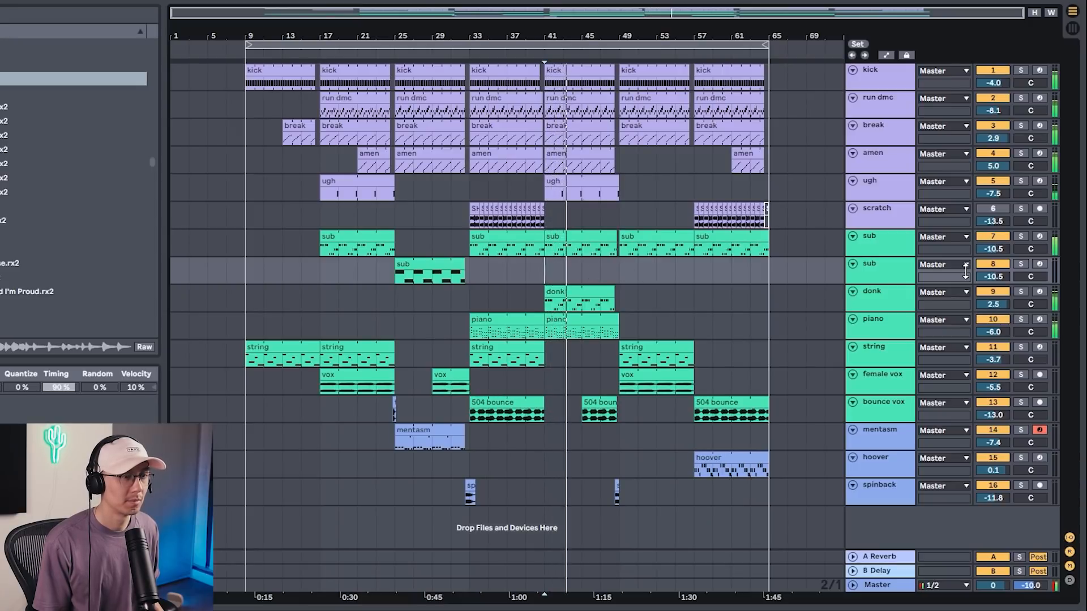
left_click_drag(990, 333, 990, 339)
key("space")
Play the section from bar 49 and move the playback start to bar 57
left_click(619, 272)
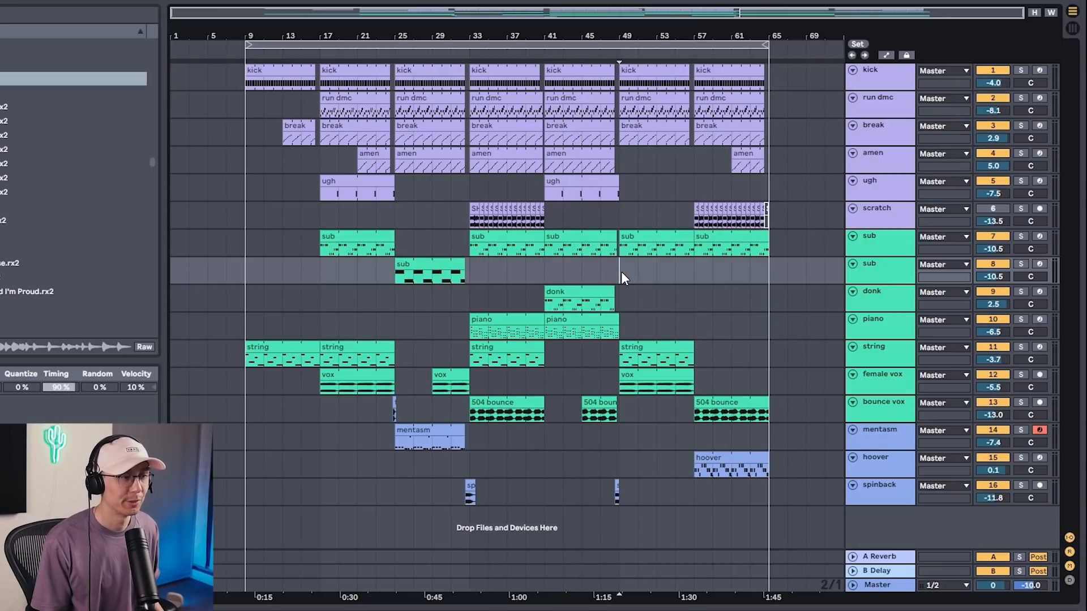
key("space")
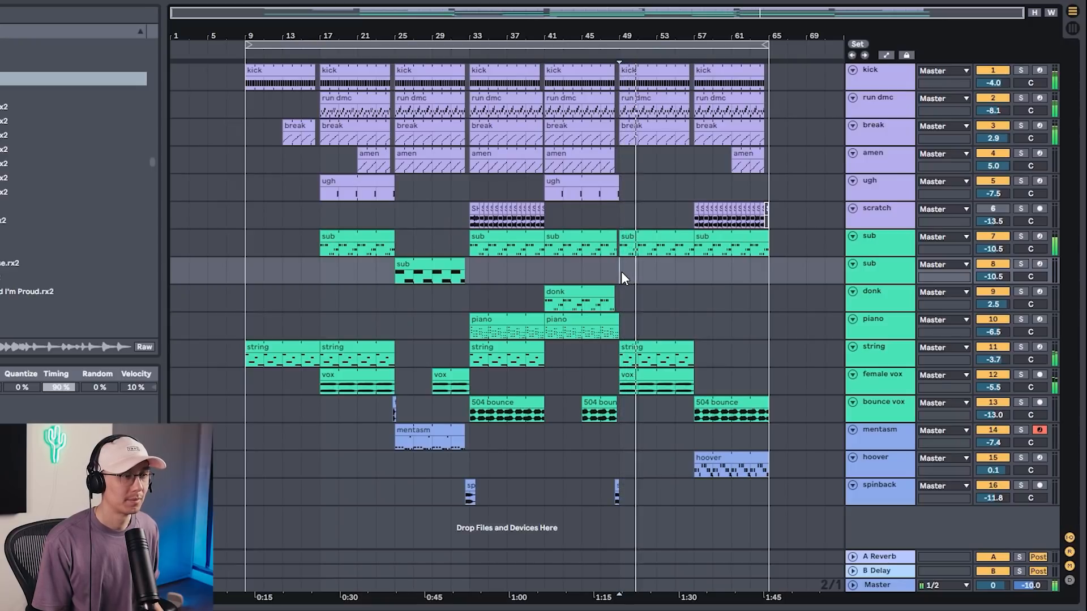
key("space")
left_click(692, 278)
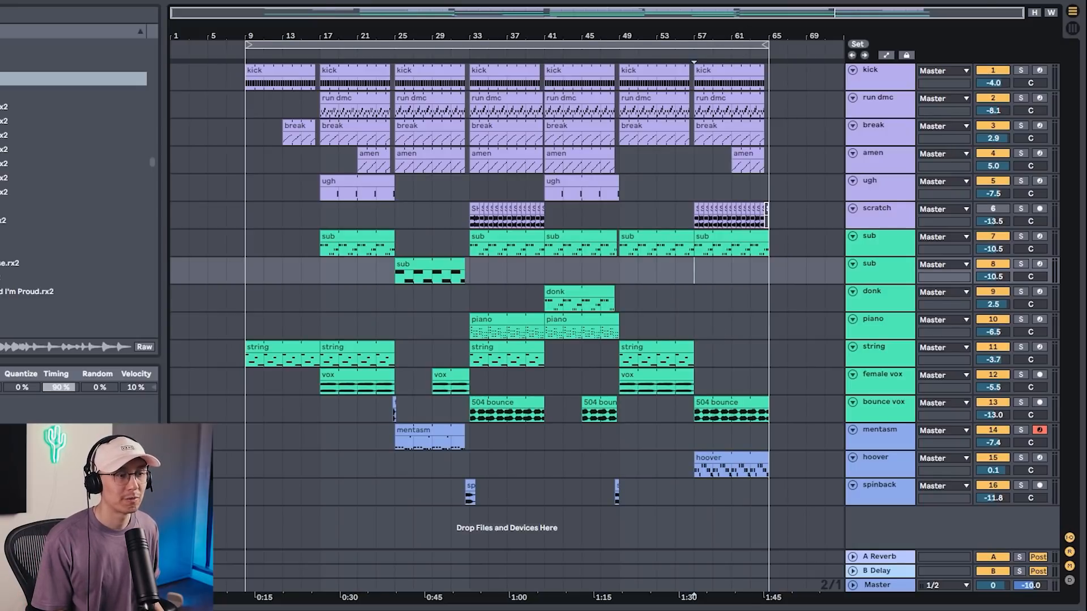
Open the hoover clip's notes at bar 57, play the hoover track in solo and unsolo it
left_click_drag(743, 35, 735, 96)
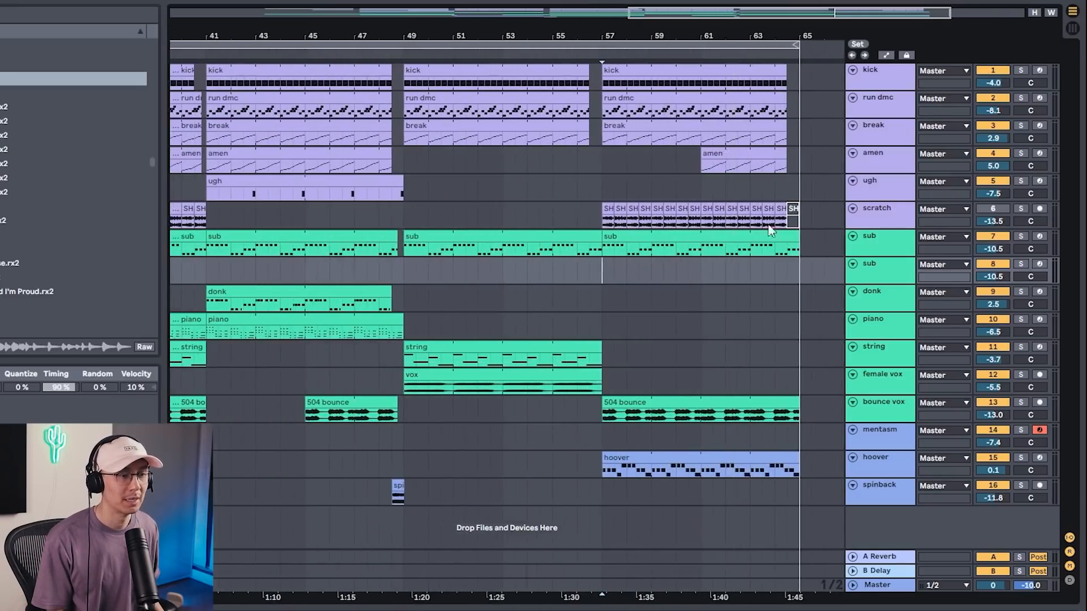
left_click(719, 456)
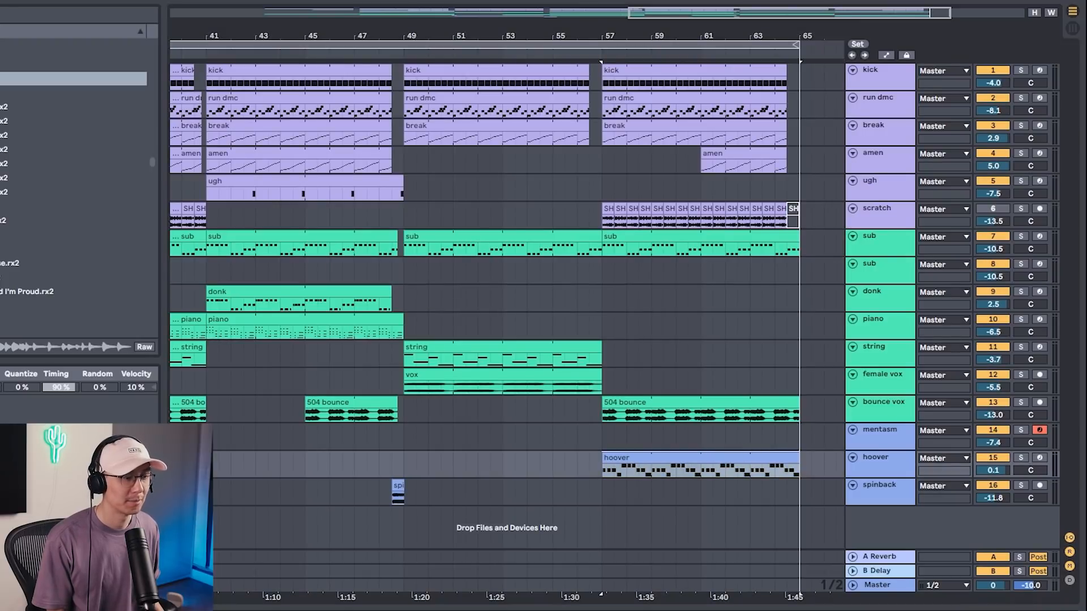
left_click_drag(613, 606, 563, 262)
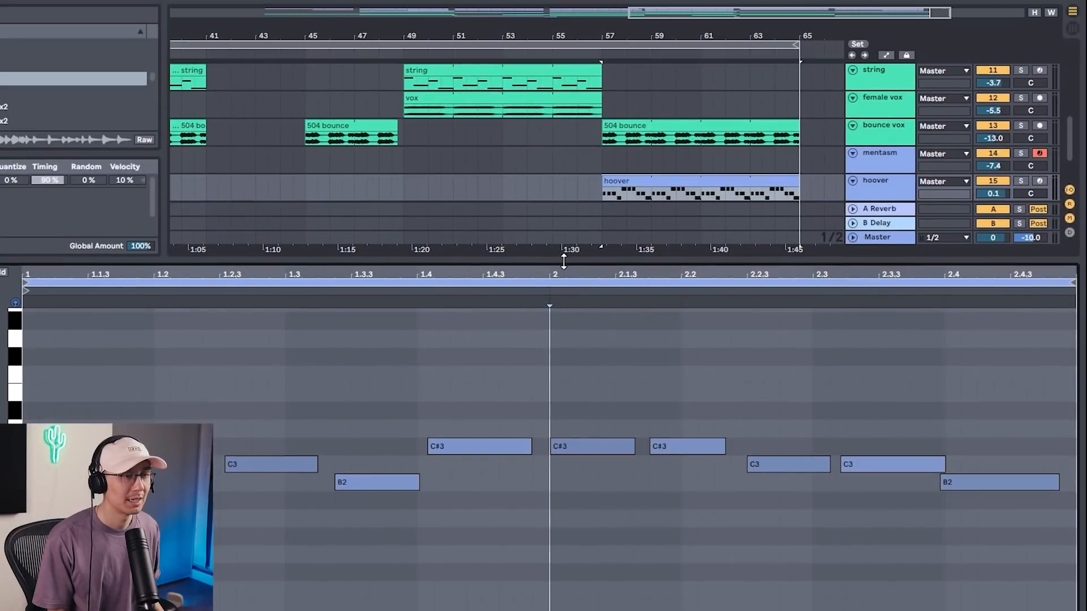
left_click(1017, 182)
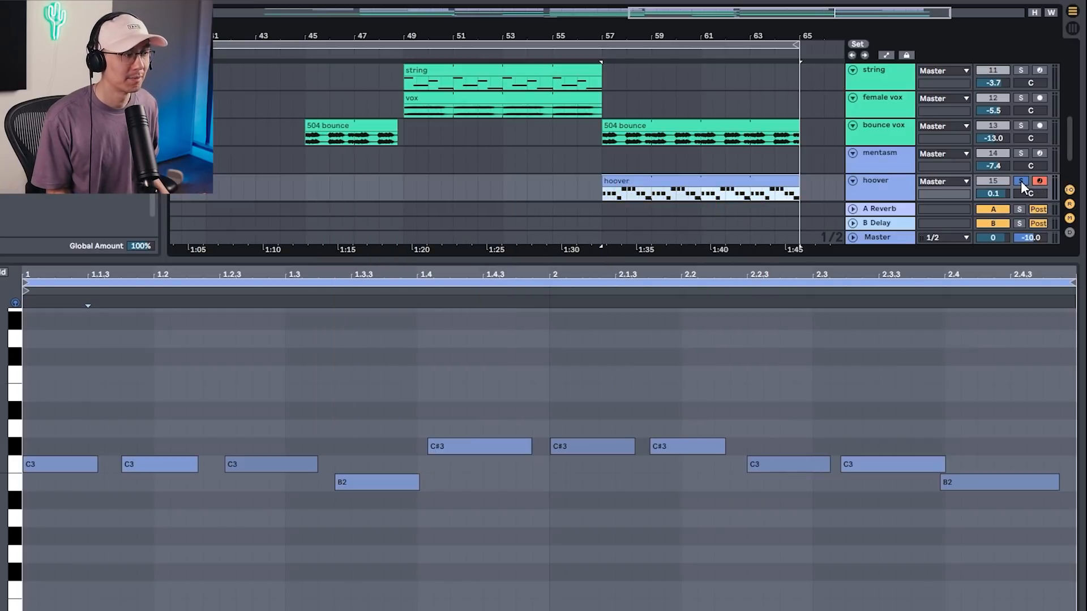
key("space")
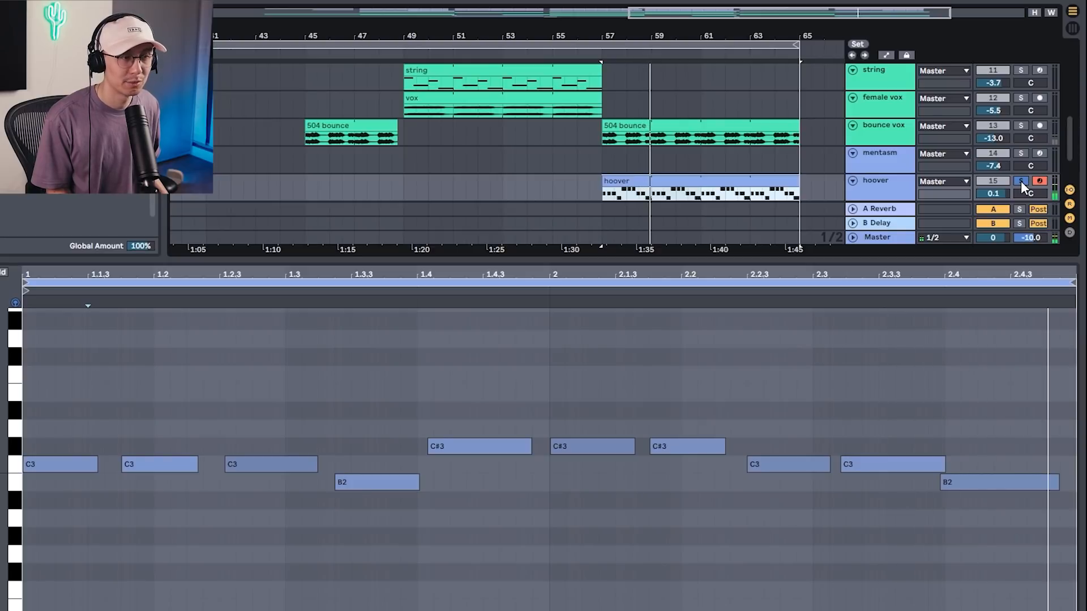
left_click(1021, 181)
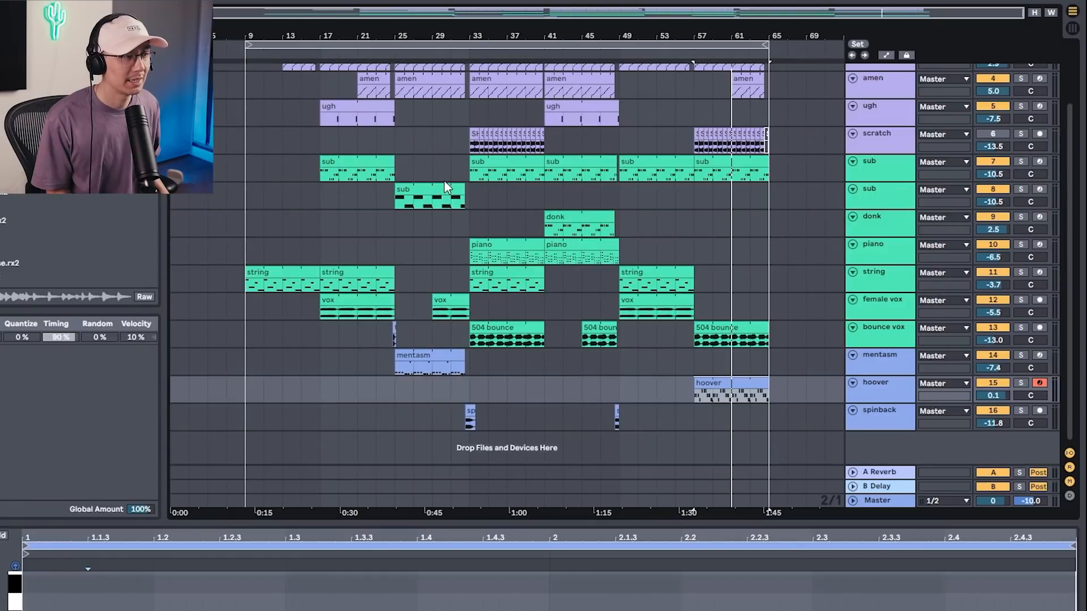
Open the notes of the long-note sub clip at bar 25 and play its track in solo
left_click(445, 187)
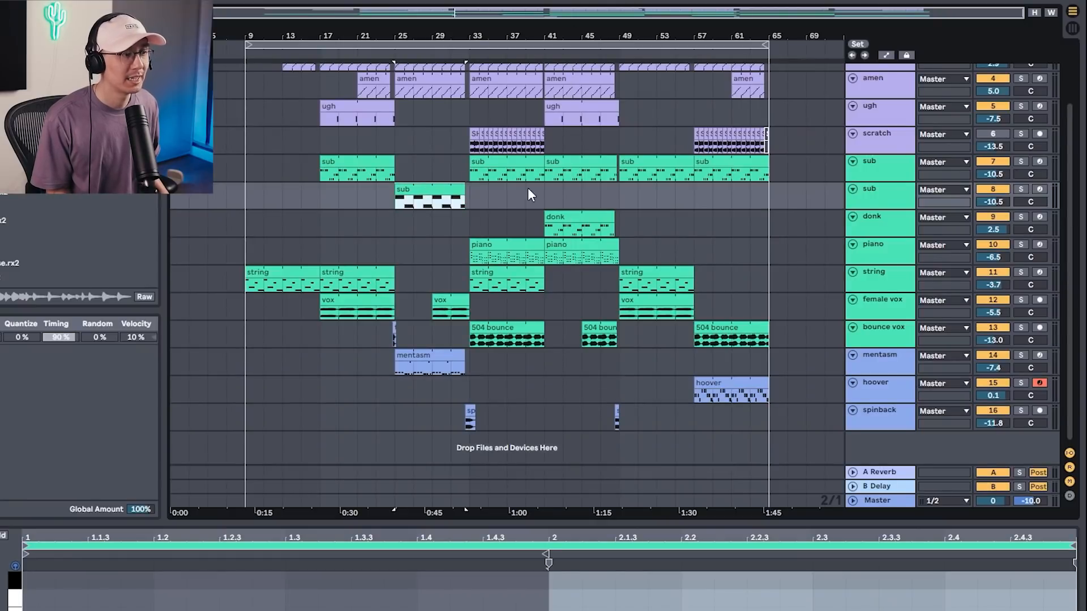
left_click(1022, 162)
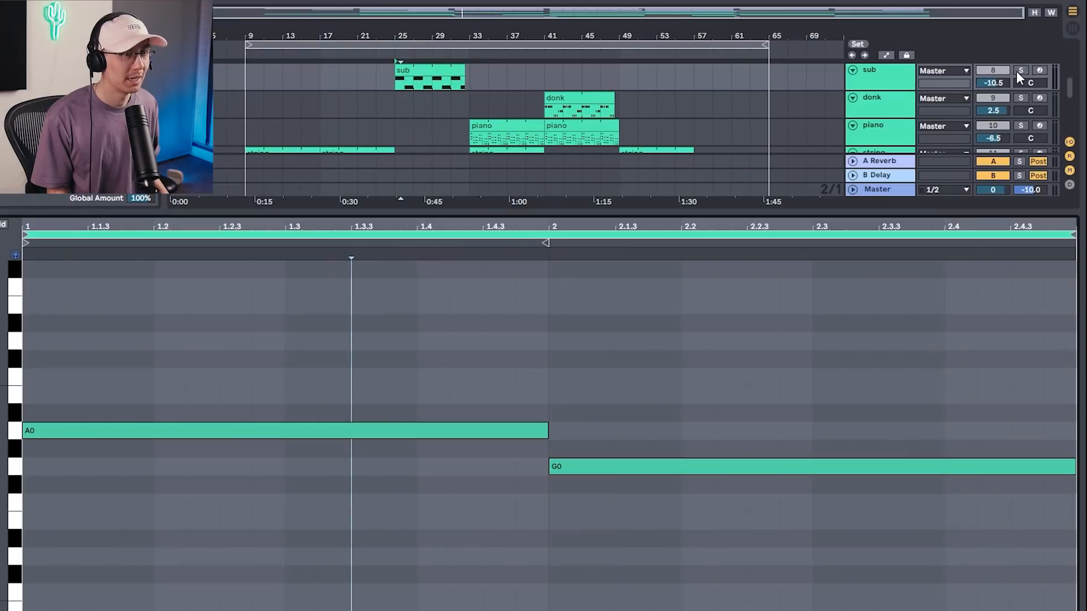
left_click(1021, 71)
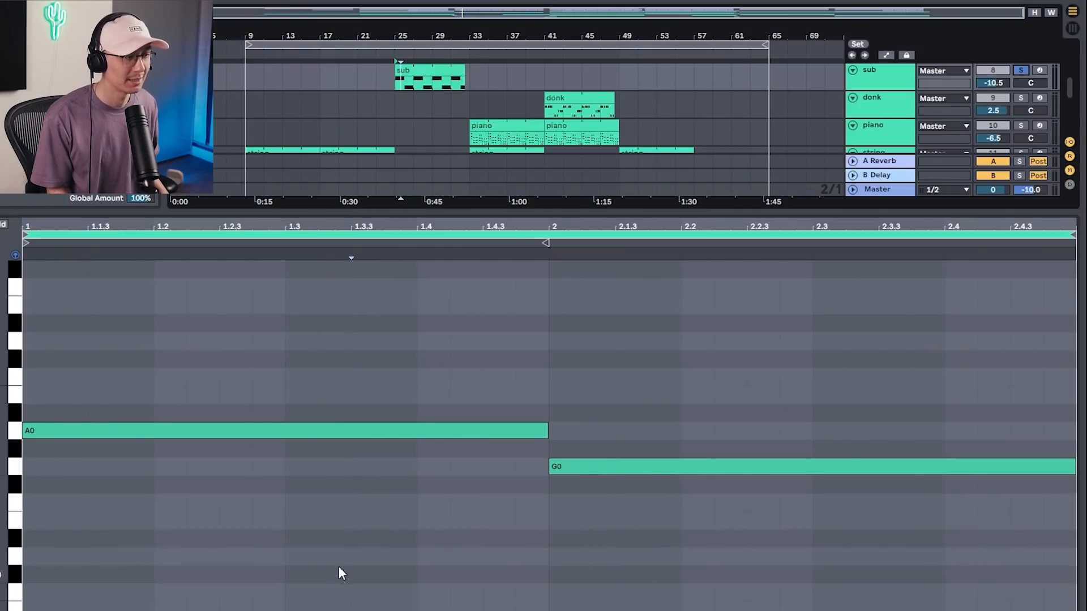
key("space")
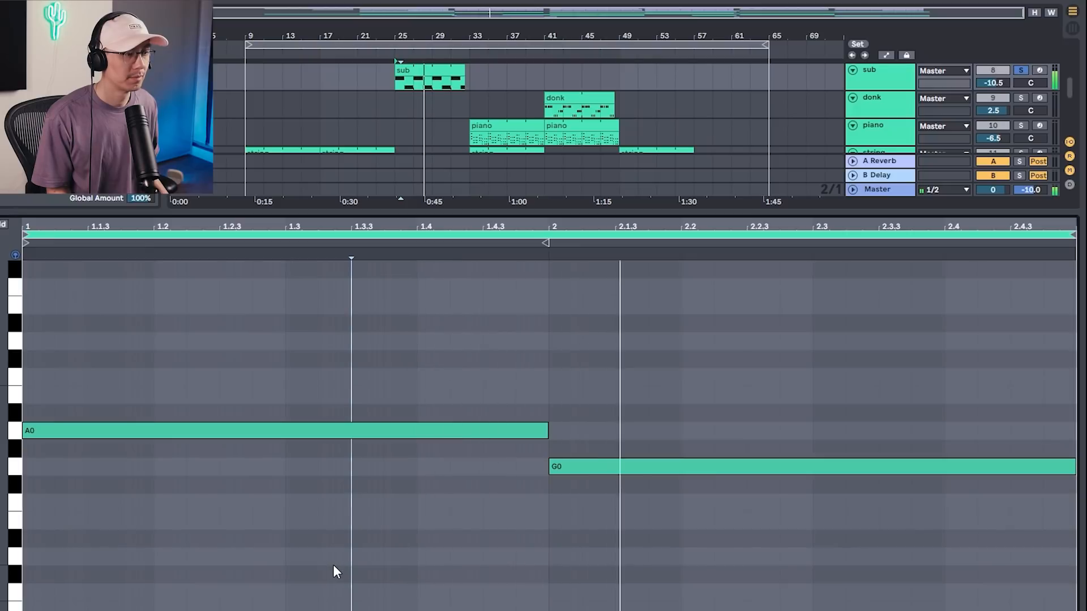
key("ctrl+alt+l")
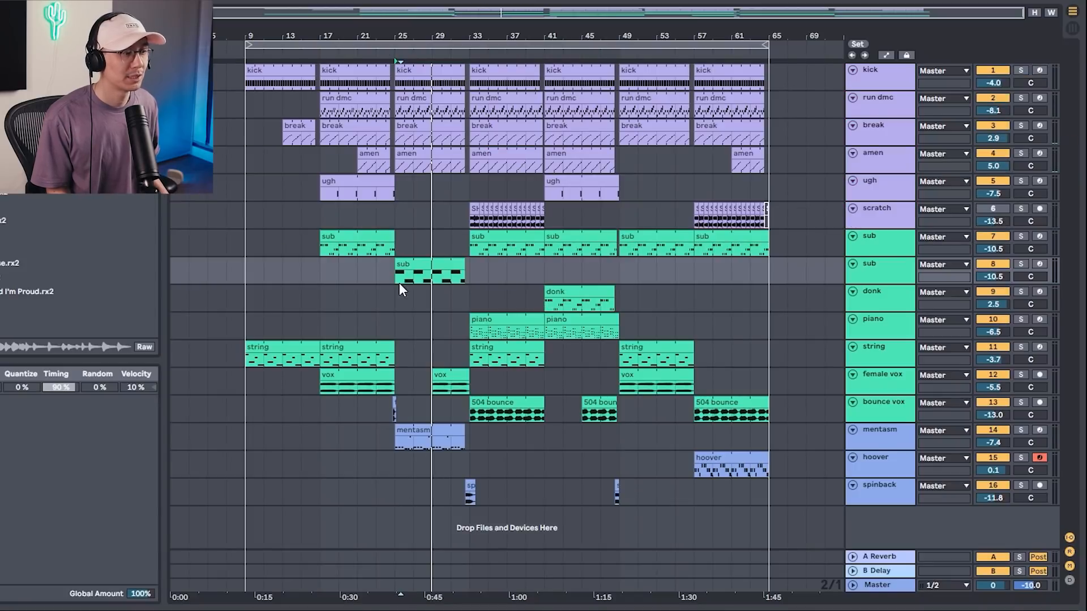
Play the trap vox clip just before bar 25 with the bounce vox track soloed, and unsolo the track
left_click_drag(382, 36, 368, 141)
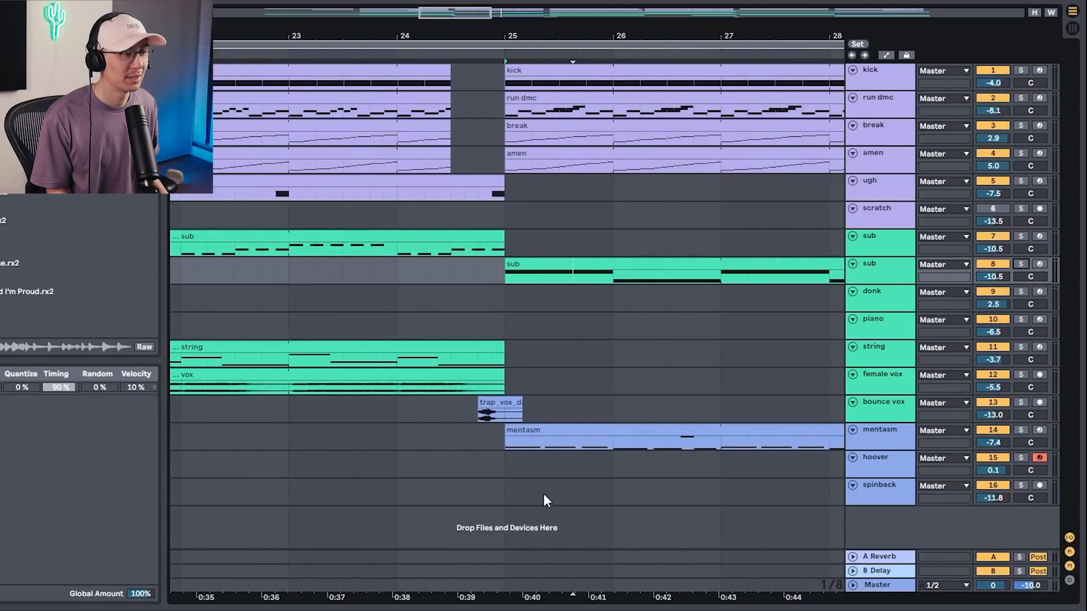
left_click(480, 445)
left_click(1021, 403)
key("space")
key("space")
key("space")
key("space")
left_click(1019, 402)
key("space")
left_click_drag(643, 34, 391, 3)
key("space")
Enlarge the spinback track and play its clip at bar 32.3 in solo
left_click_drag(522, 31, 519, 68)
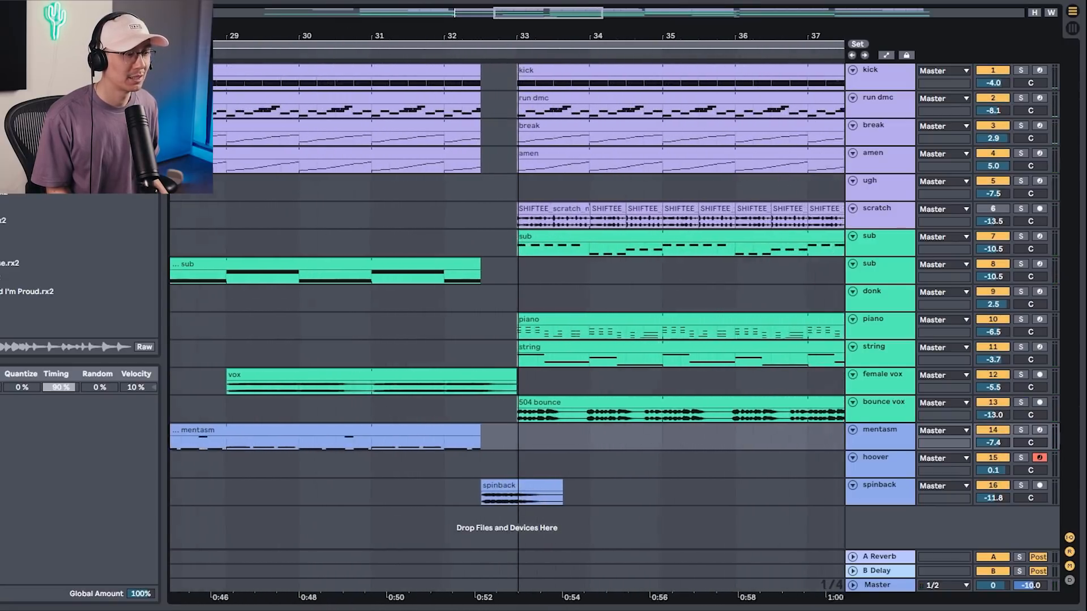
left_click(478, 467)
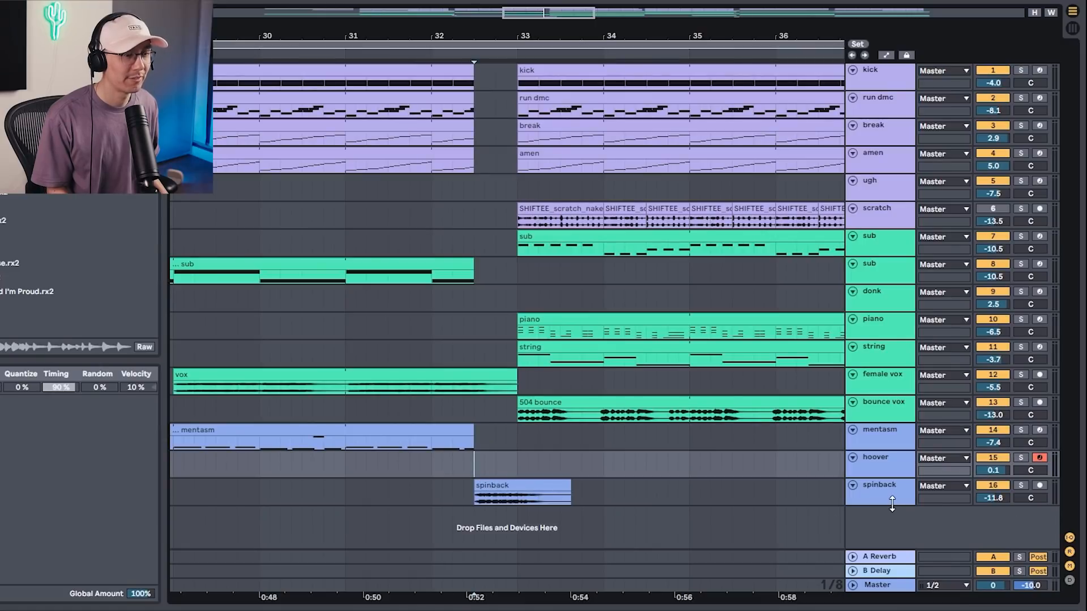
left_click_drag(892, 505, 892, 530)
scroll(730, 510, "down", 1)
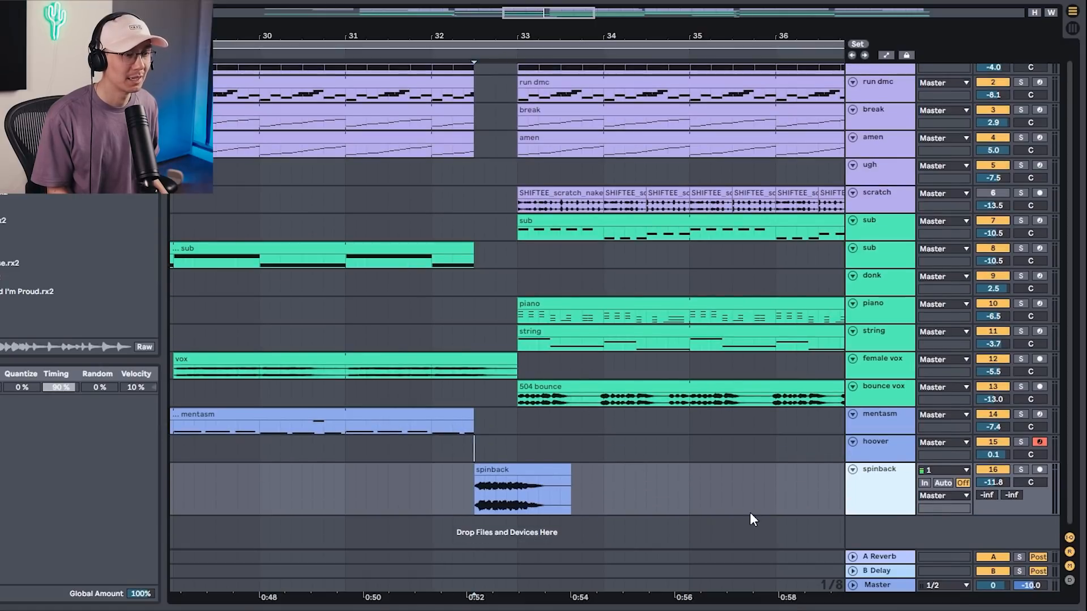
left_click_drag(895, 516, 892, 557)
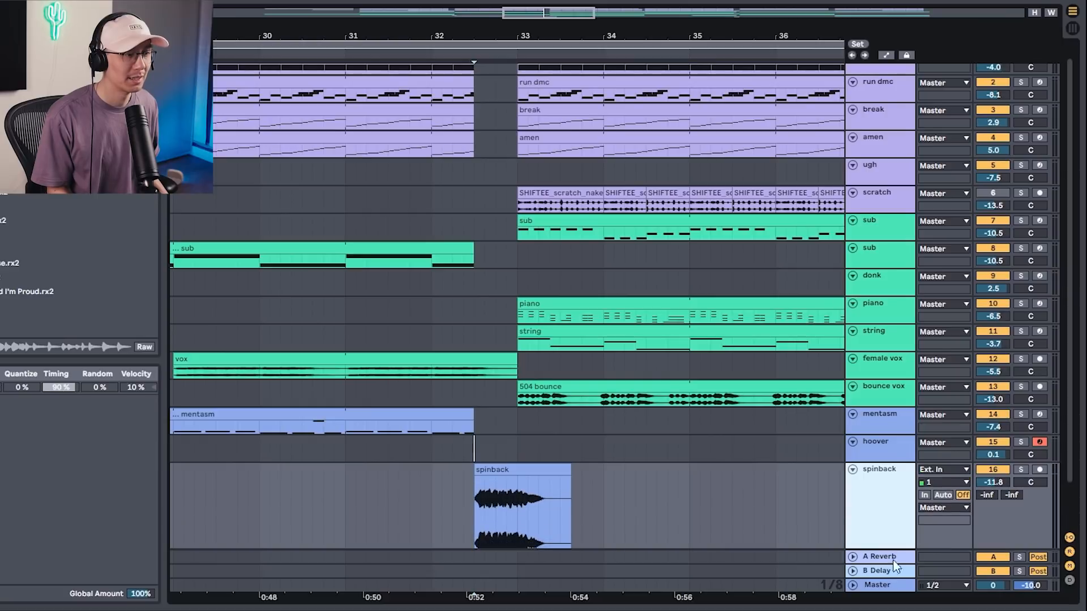
left_click_drag(508, 27, 509, 46)
scroll(686, 301, "down", 3)
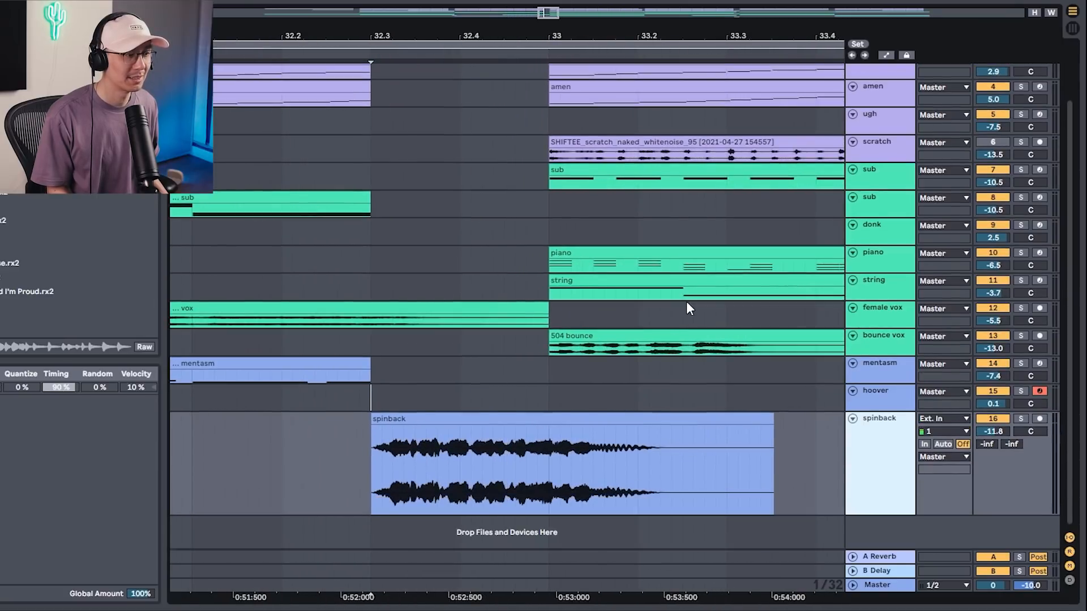
left_click(515, 411)
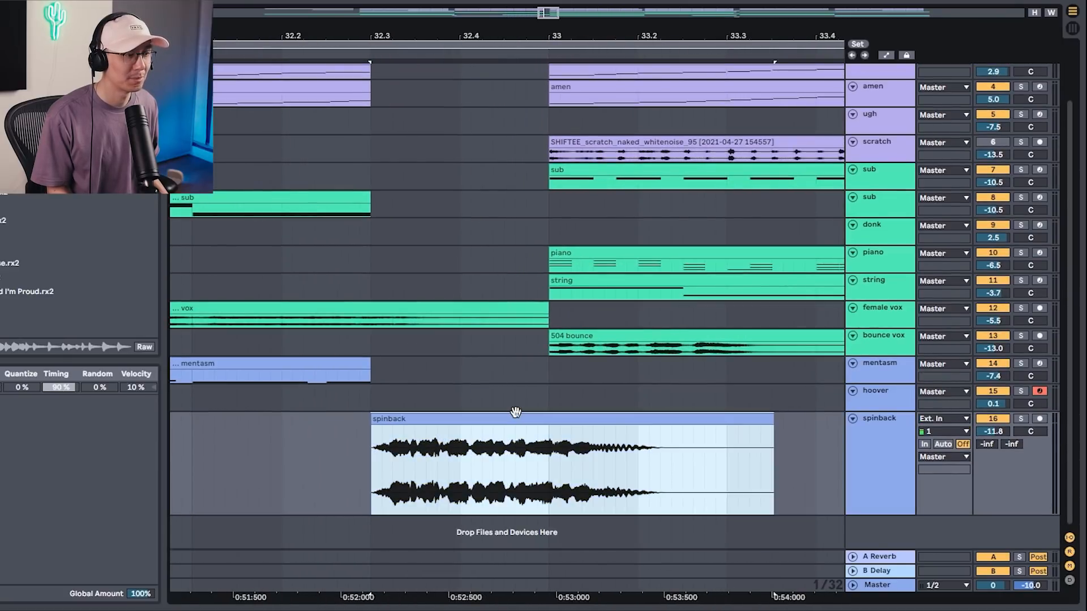
left_click(1020, 419)
key("space")
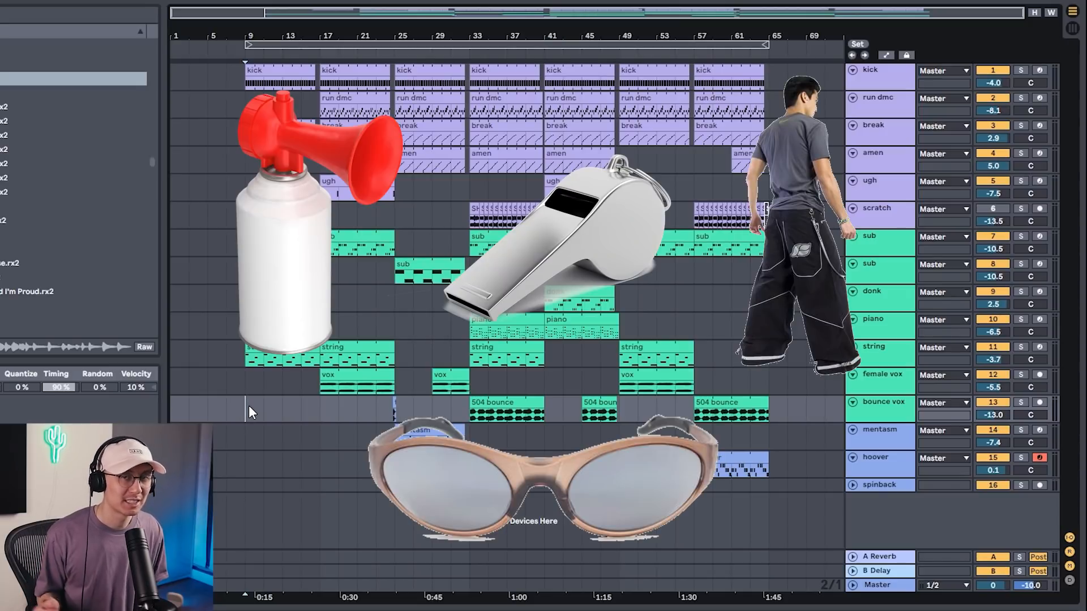
Play the full arrangement from bar 9 and activate the scratch track in the mix
key("space")
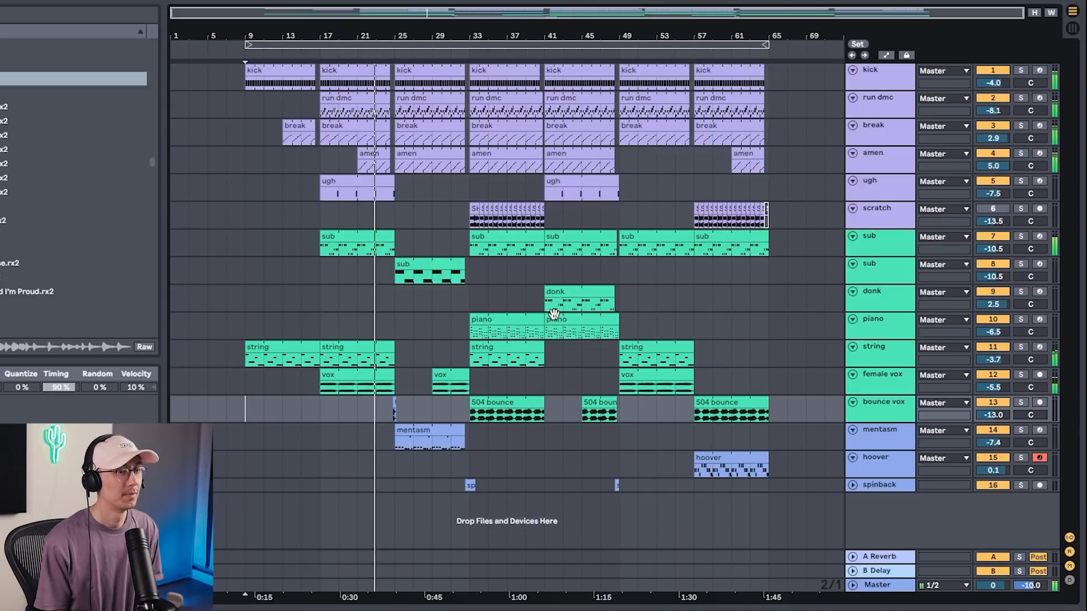
left_click(994, 209)
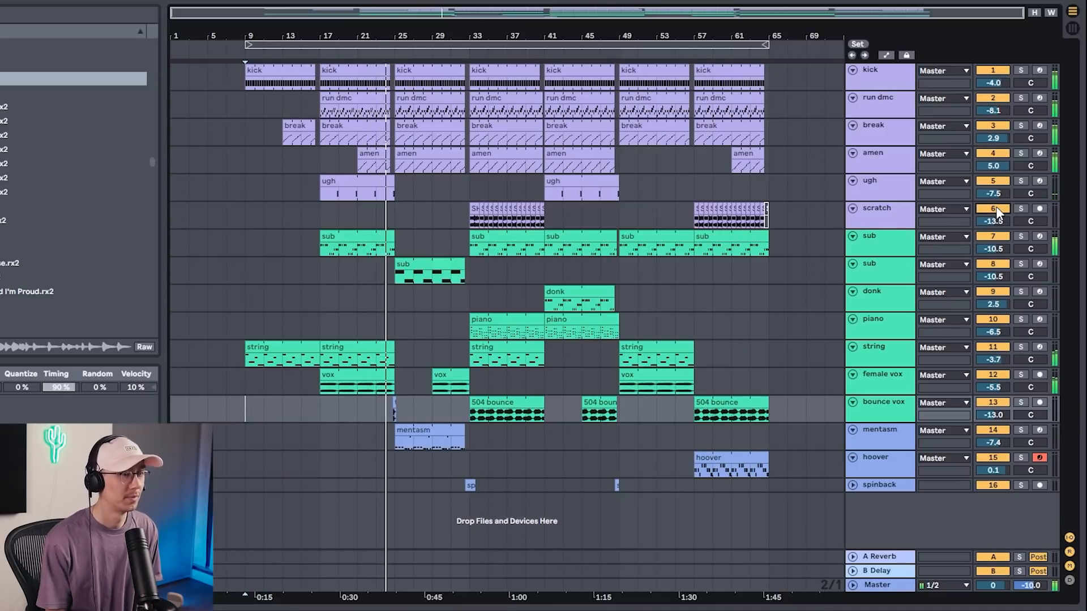